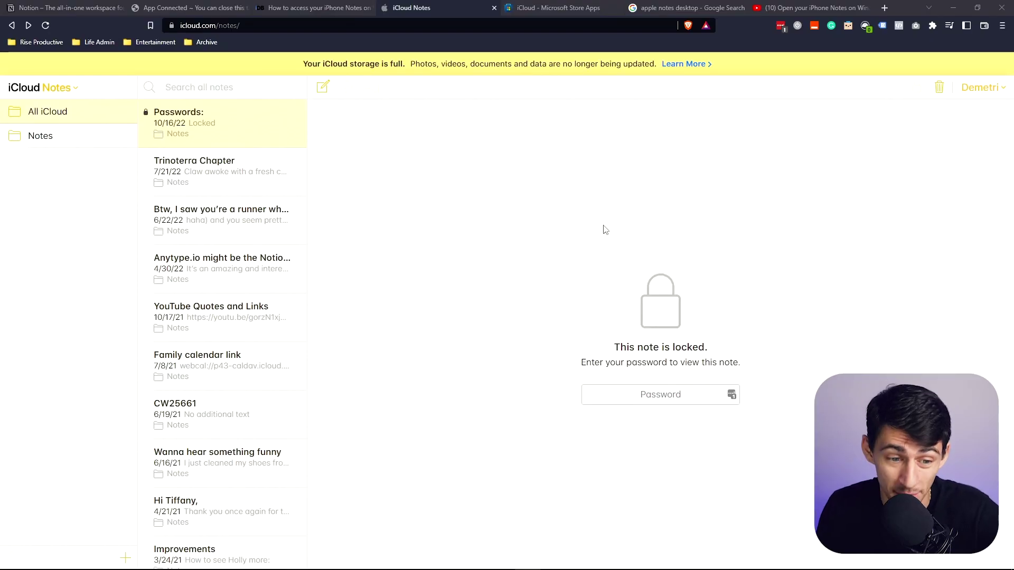
Create a shortcut to the iCloud Notes page named Apple Notes that opens as its own window.
left_click(1002, 26)
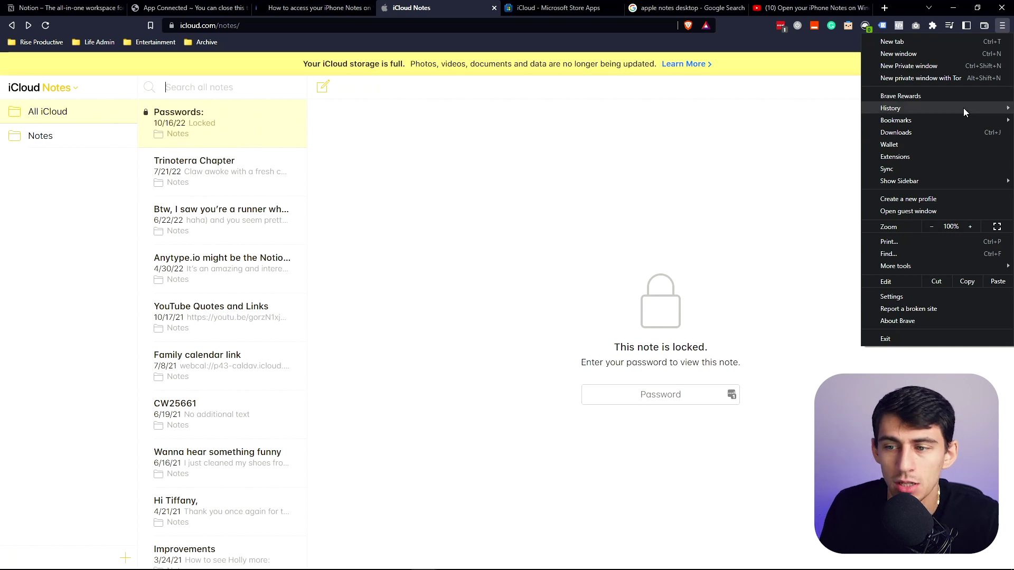
mouse_move(886, 269)
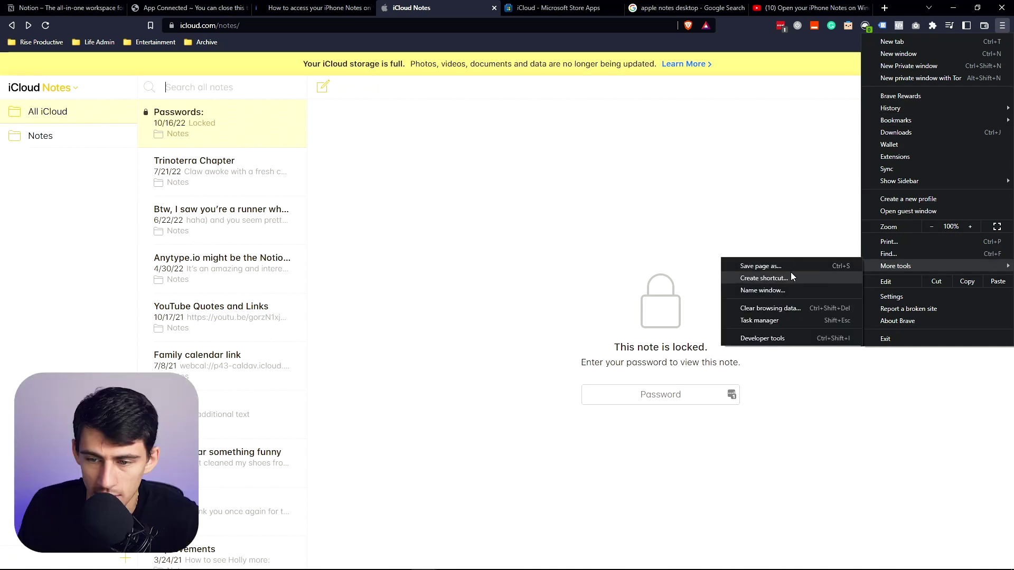
left_click(764, 278)
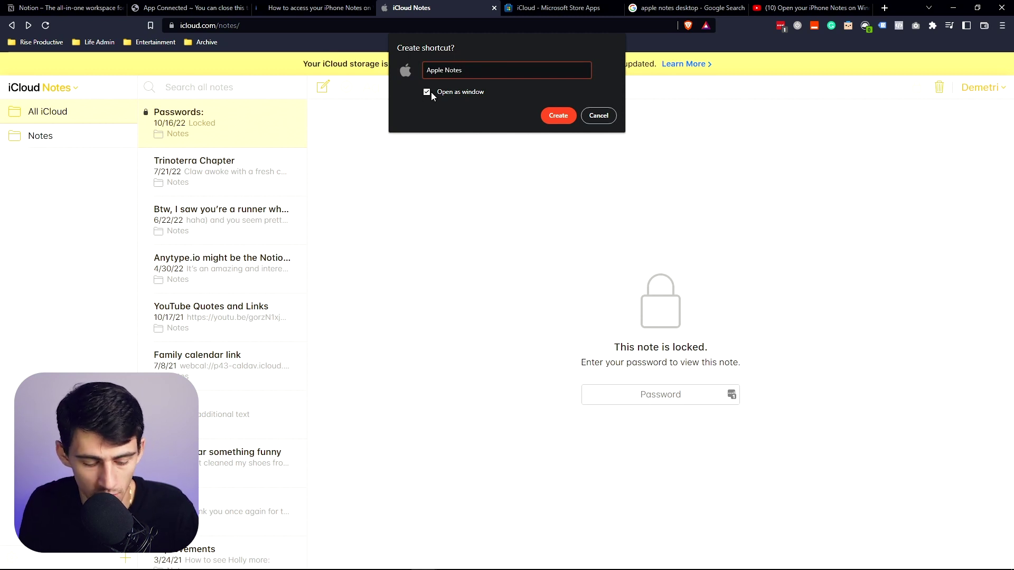
left_click(558, 115)
left_click(466, 21)
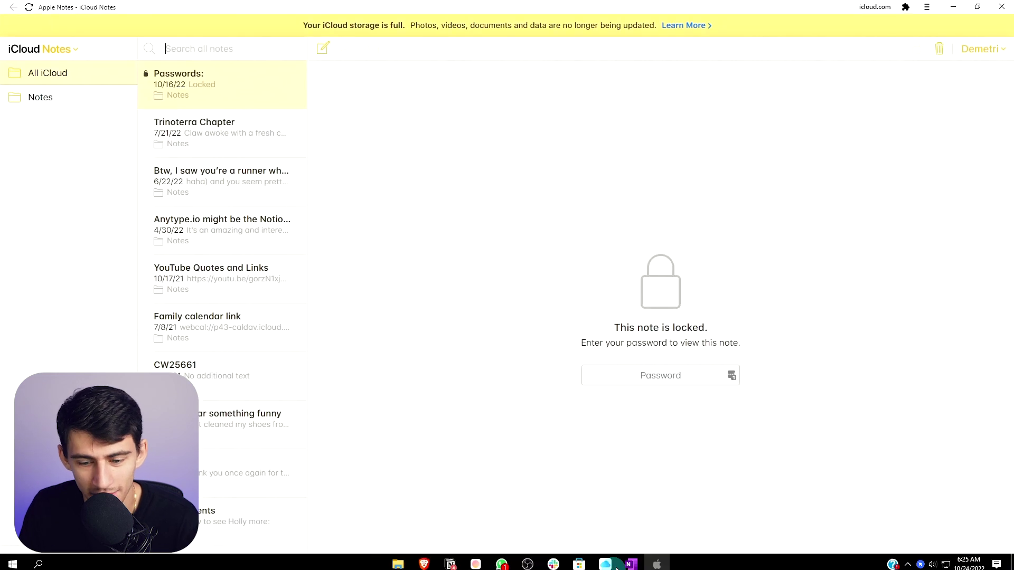
mouse_move(657, 560)
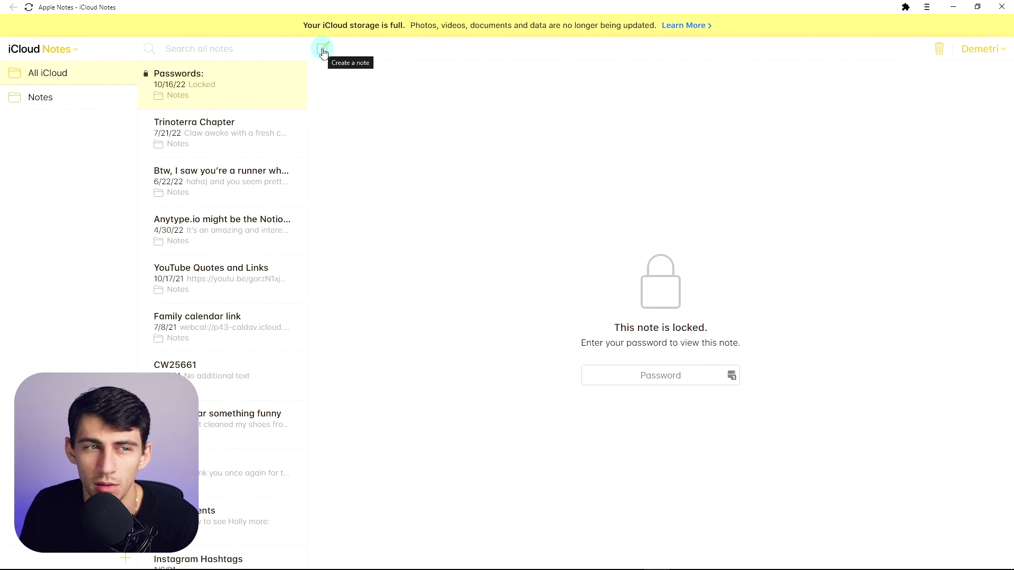
Look through the other iCloud apps that can be reached from Notes.
left_click(630, 561)
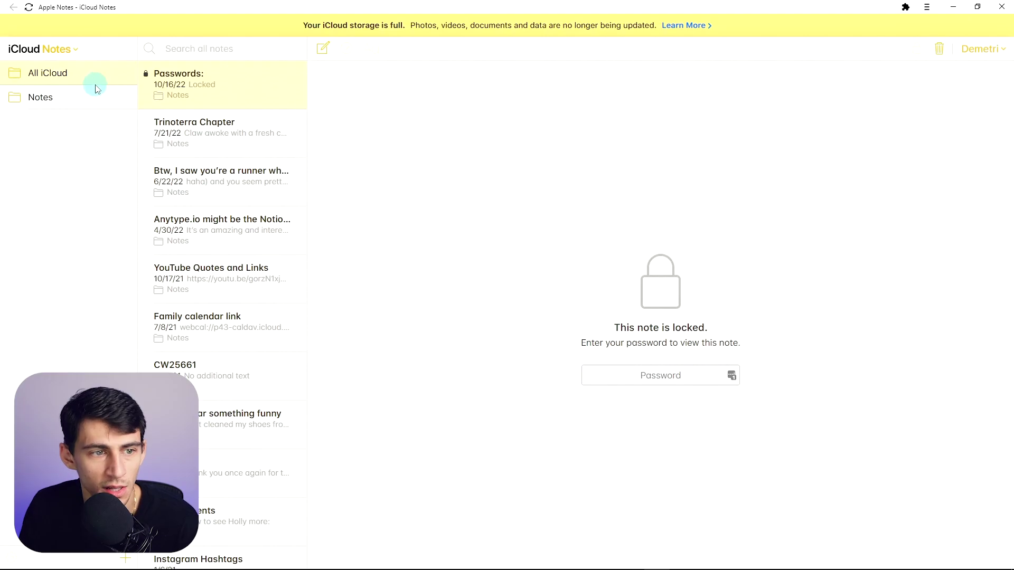
right_click(95, 86)
left_click(53, 164)
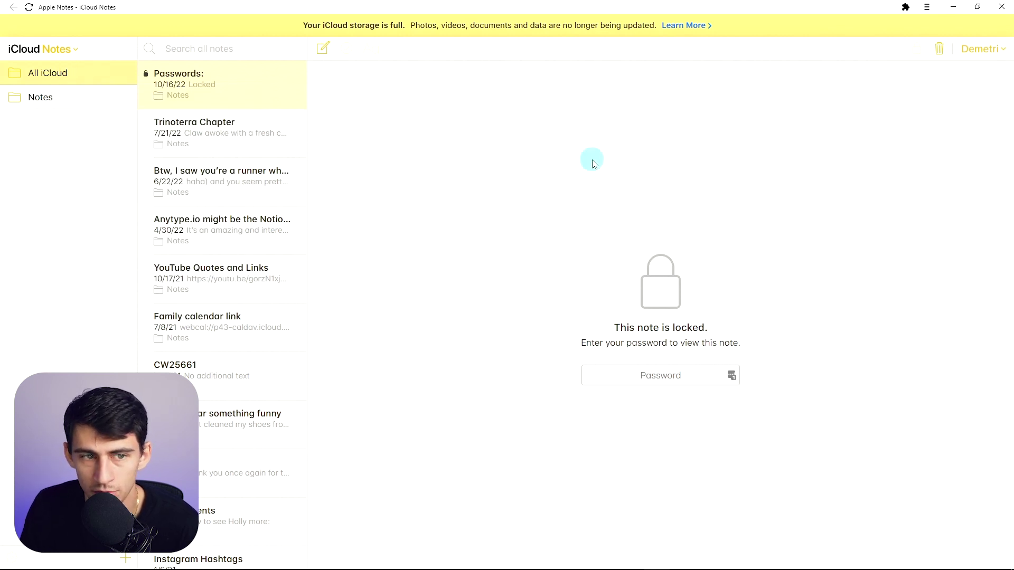
left_click(69, 51)
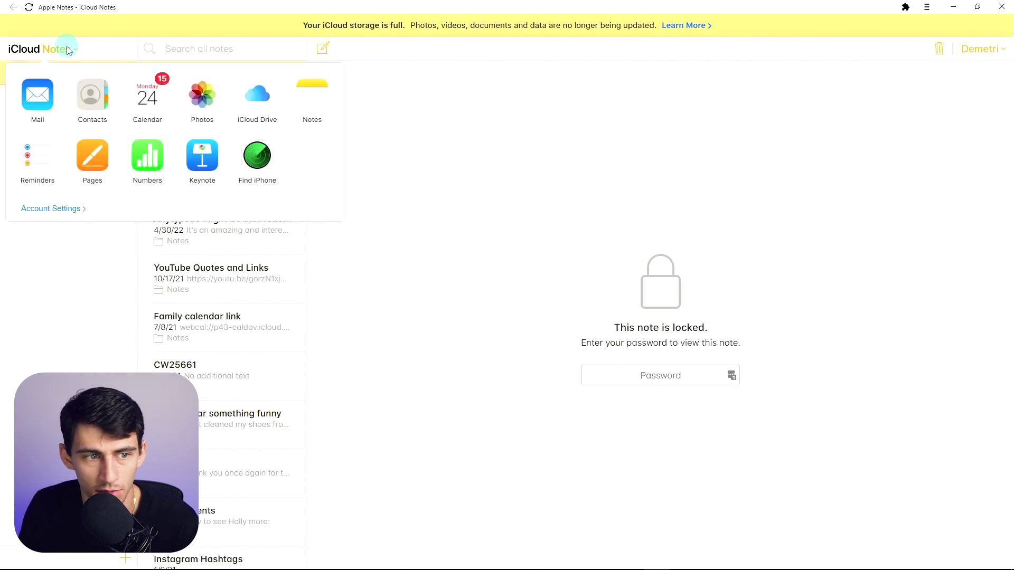
left_click(56, 286)
Create a new notes folder named School.
left_click(16, 97)
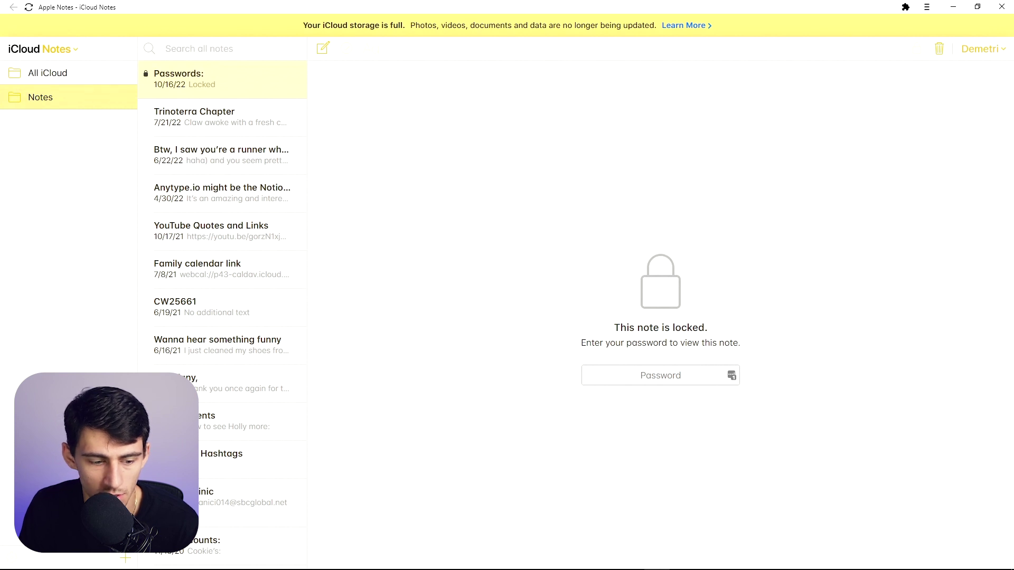
left_click(127, 560)
left_click(74, 123)
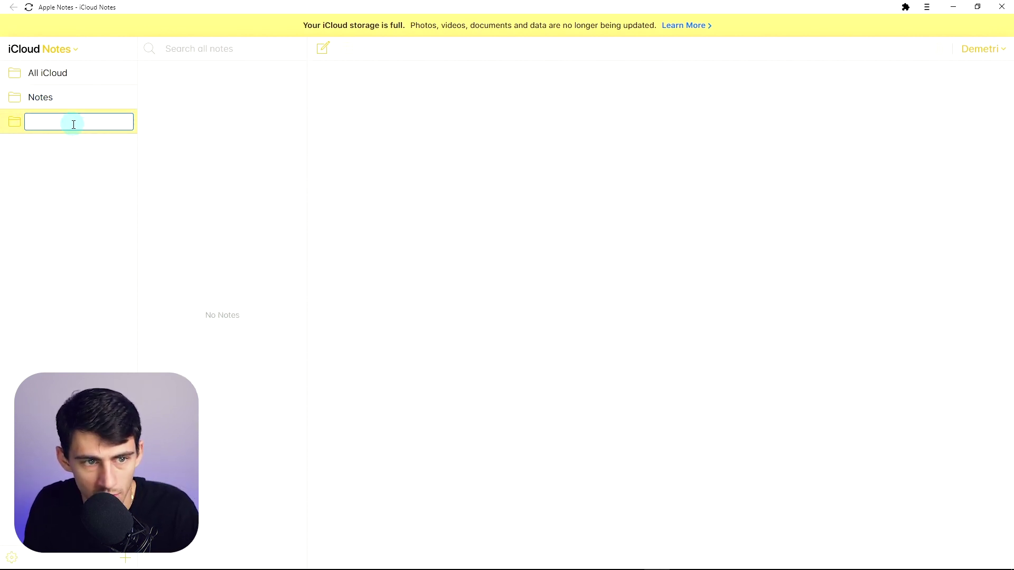
key("Return")
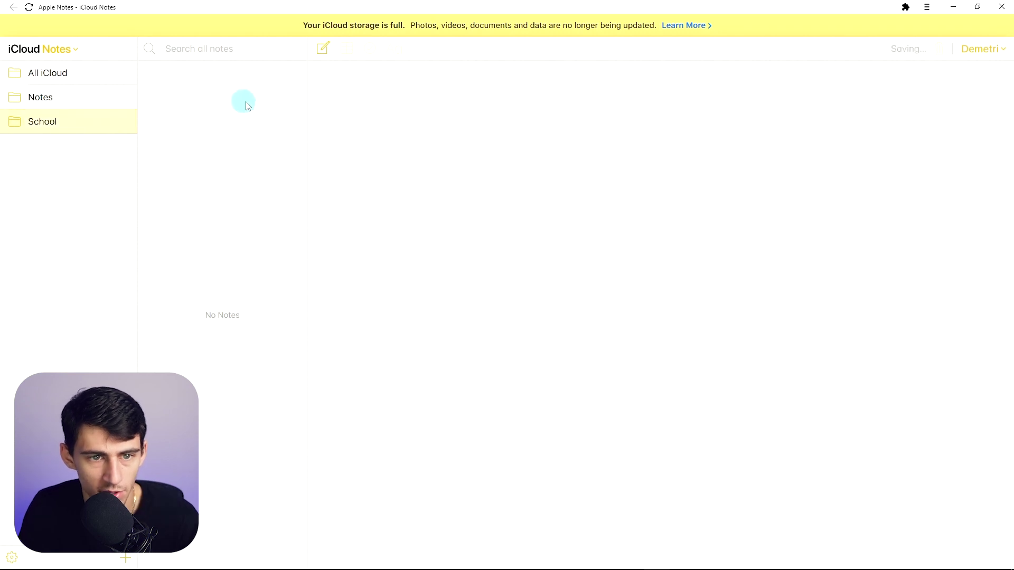
Create a note in the School folder with the heading "MARK 301 - 10.24.22", the text "Example stuff" and a two-by-two table.
left_click(321, 52)
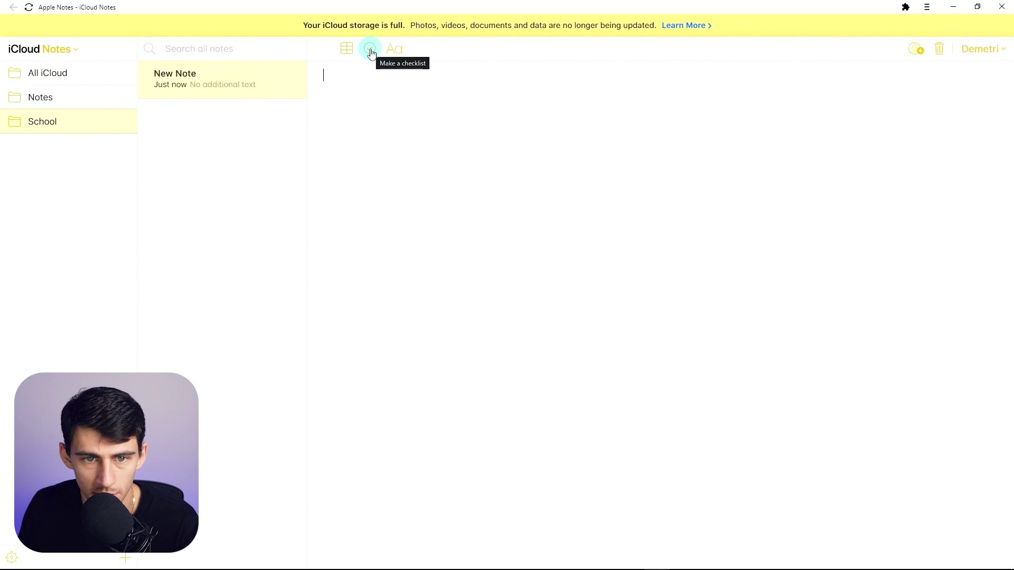
left_click(394, 49)
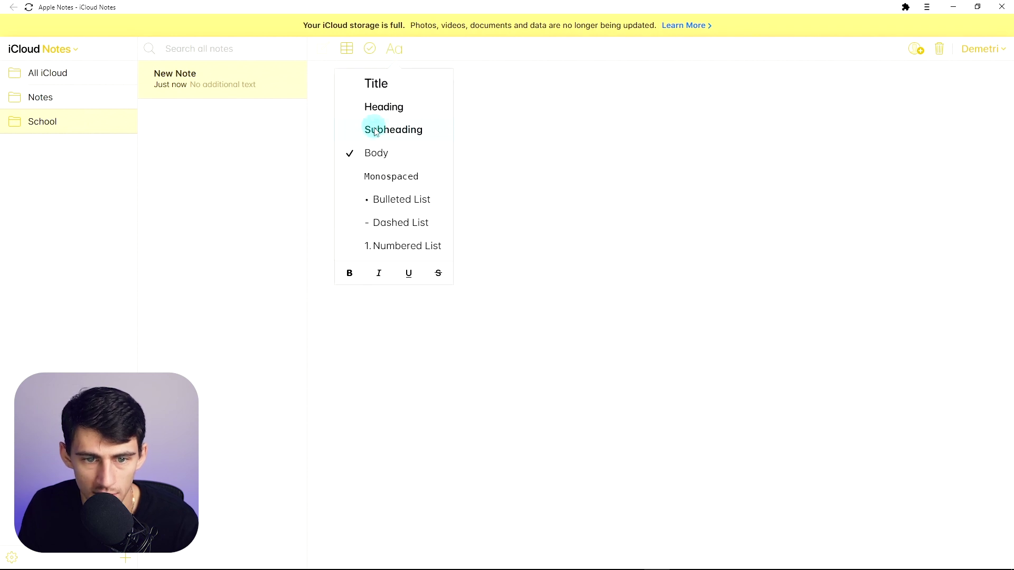
left_click(395, 108)
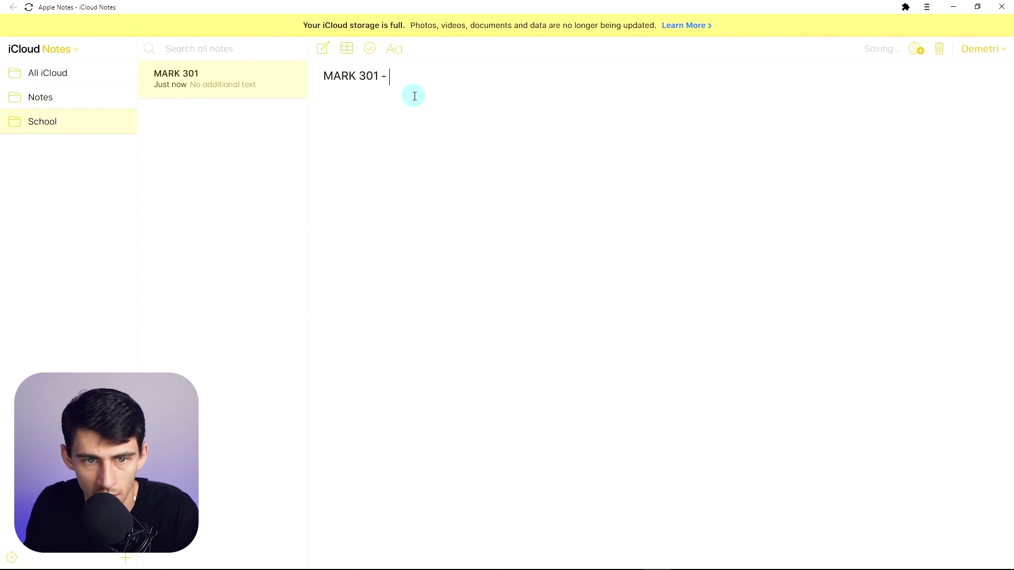
type("24.22")
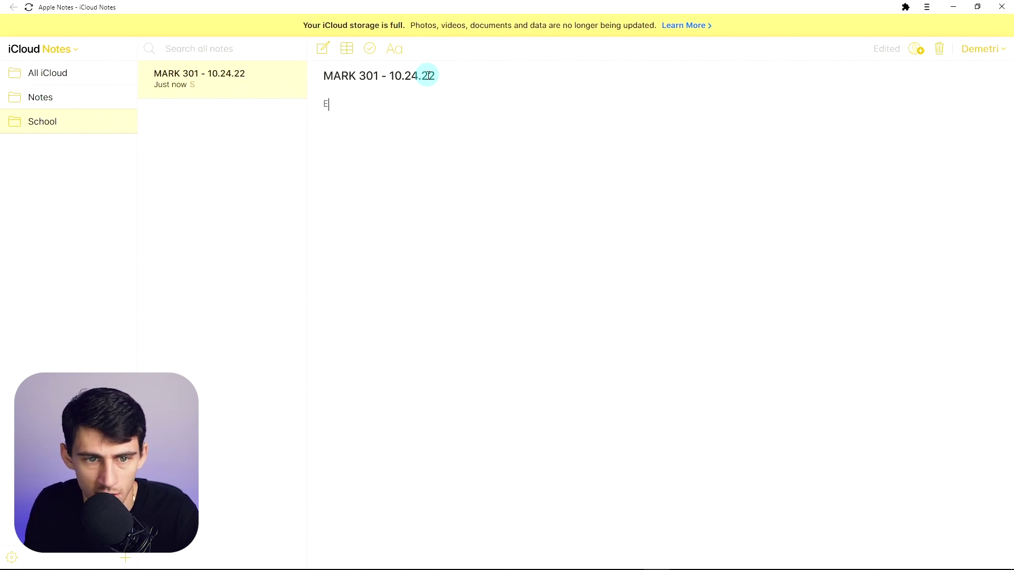
left_click(347, 49)
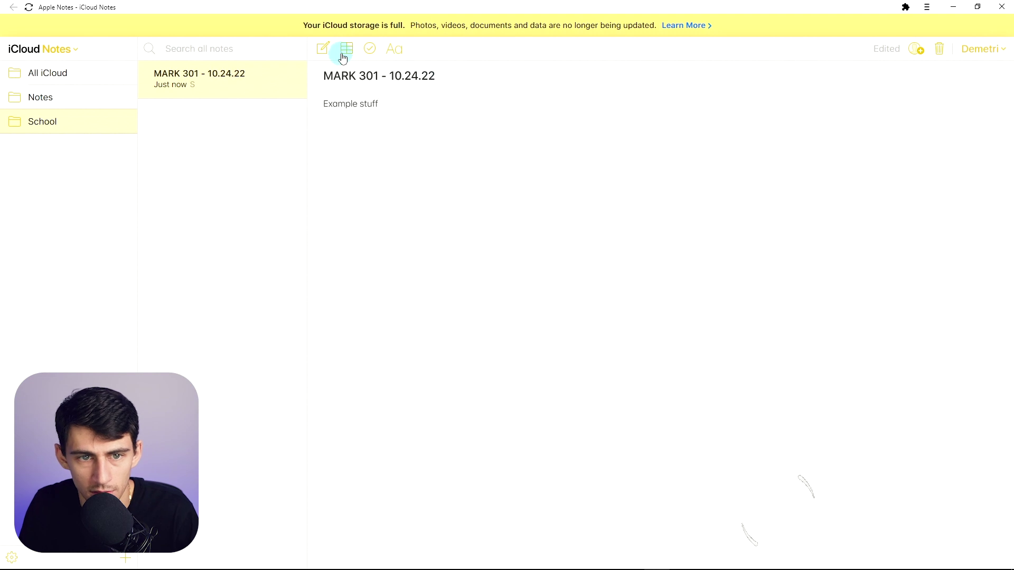
View the sharing options for the MARK 301 note without sending an invitation.
left_click(917, 51)
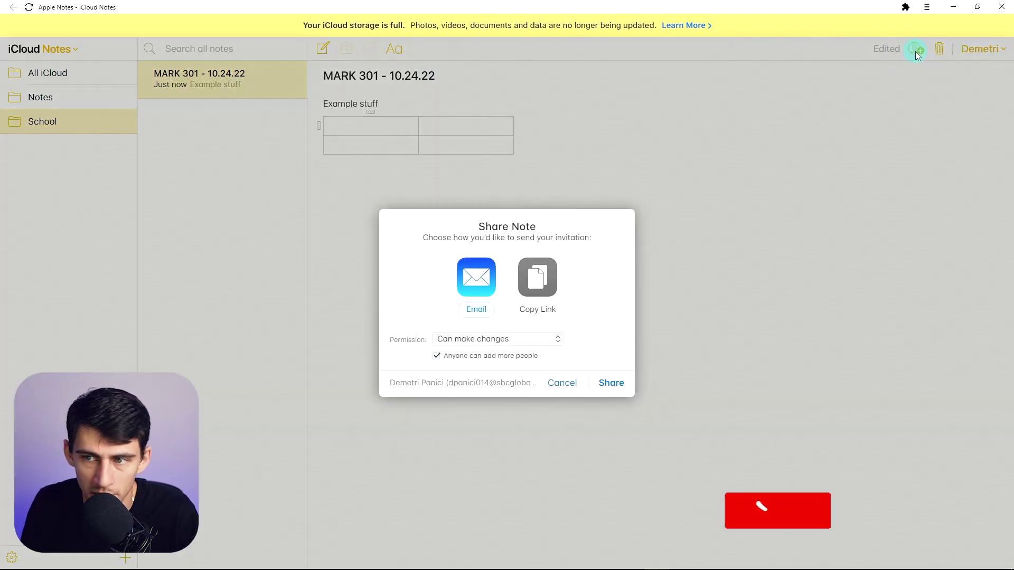
left_click(564, 384)
Review the iCloud account settings, including storage and devices, and return to the note.
left_click(982, 48)
left_click(977, 85)
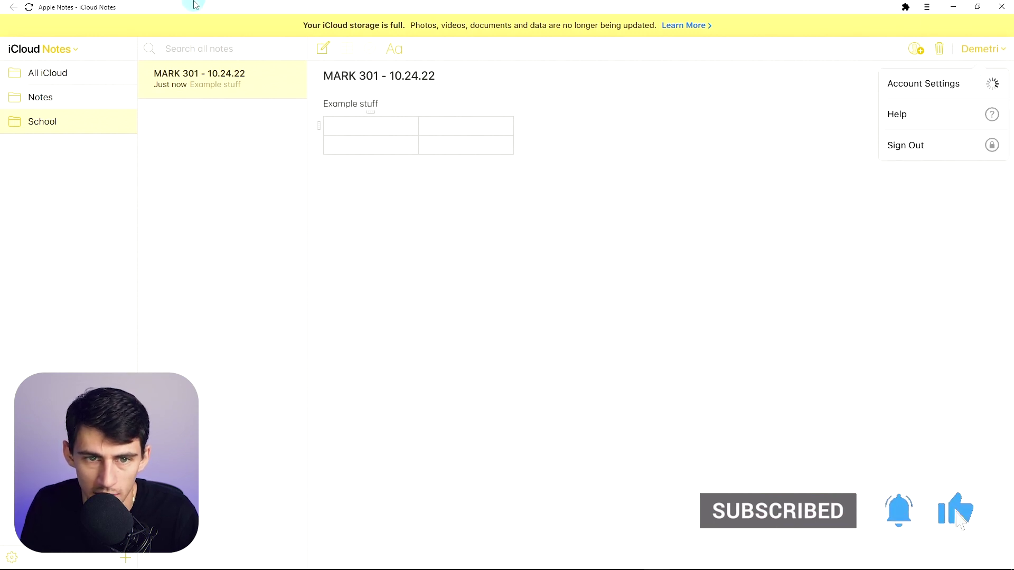
scroll(387, 169, "down", 2)
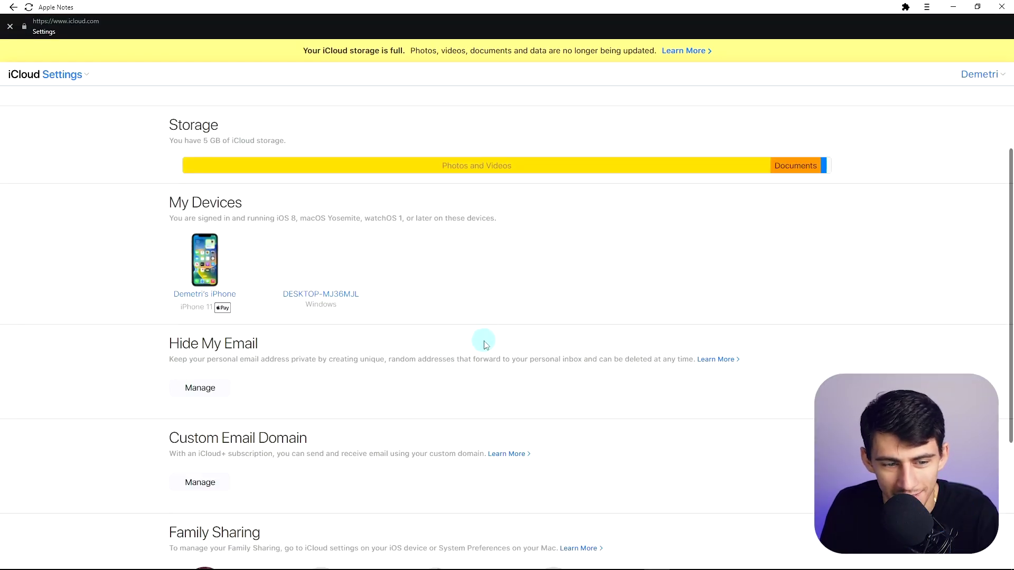
scroll(484, 342, "up", 1)
scroll(464, 328, "up", 1)
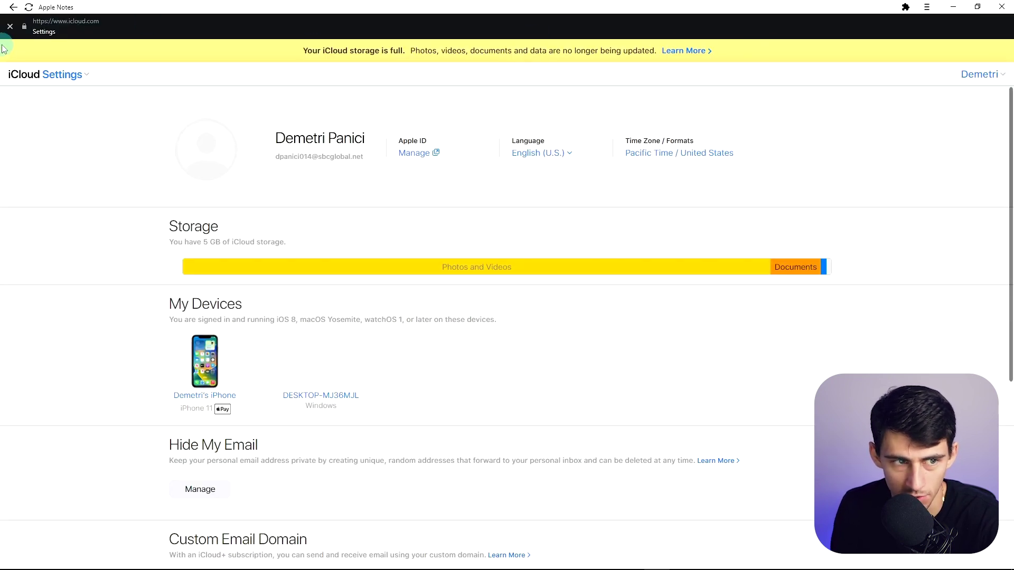
left_click(10, 26)
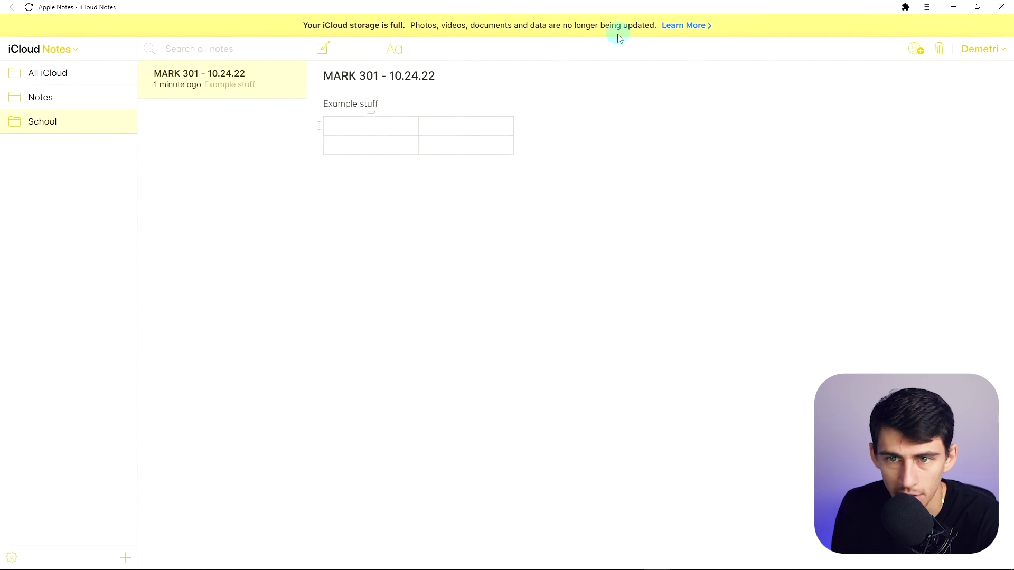
Browse the Notes folder and return to the MARK 301 note in the School folder.
left_click(389, 103)
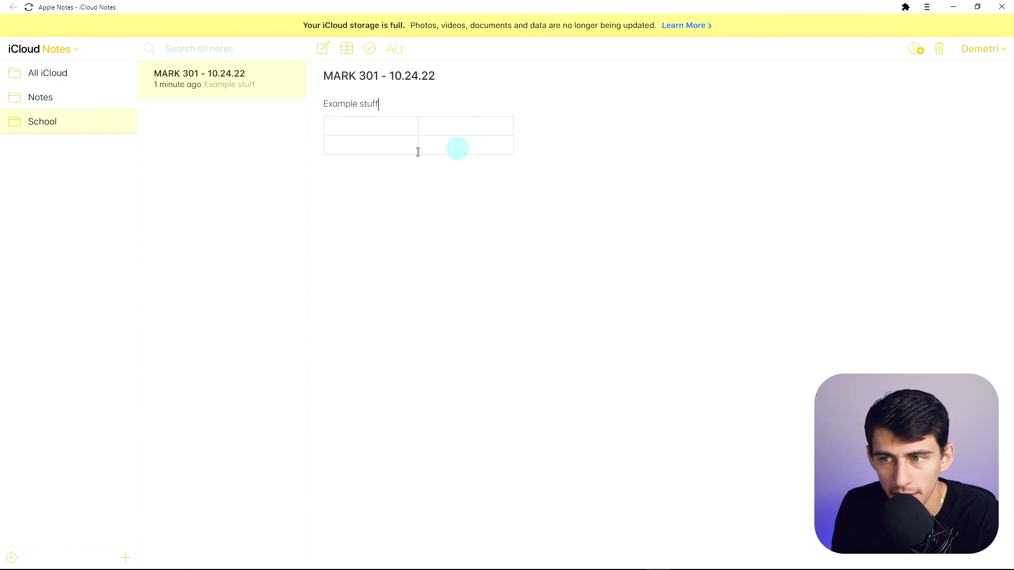
right_click(225, 85)
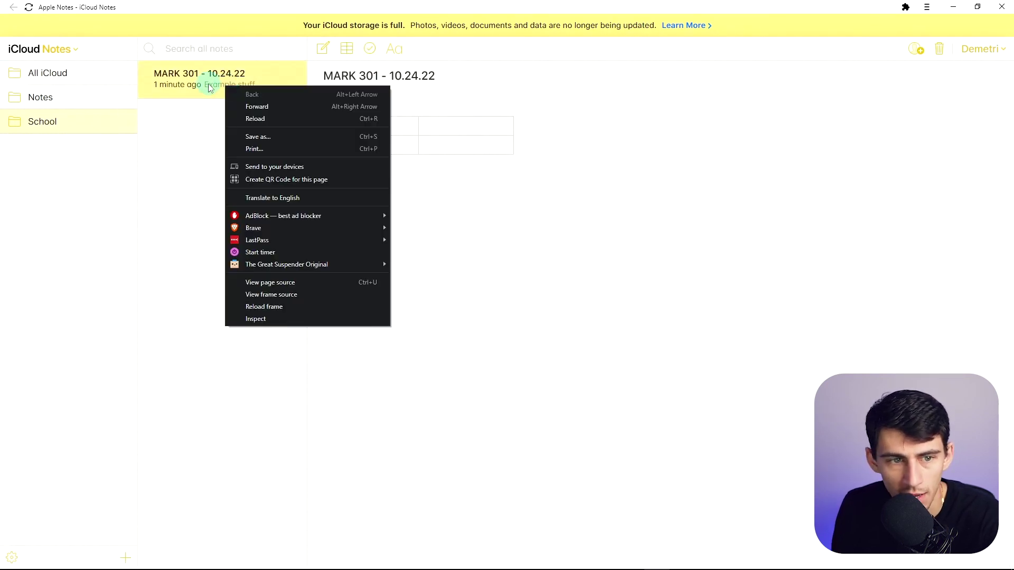
left_click(206, 83)
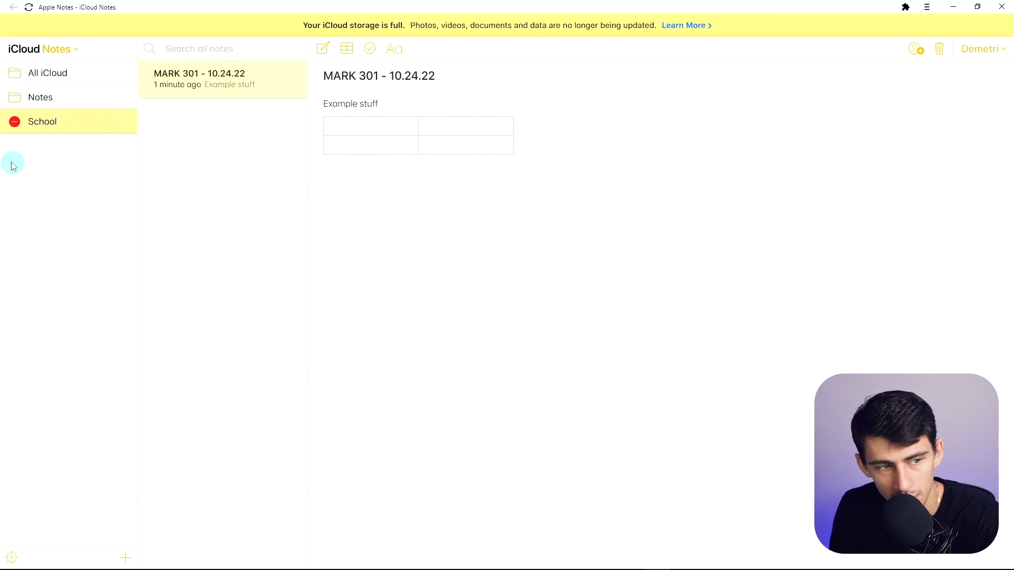
left_click(17, 100)
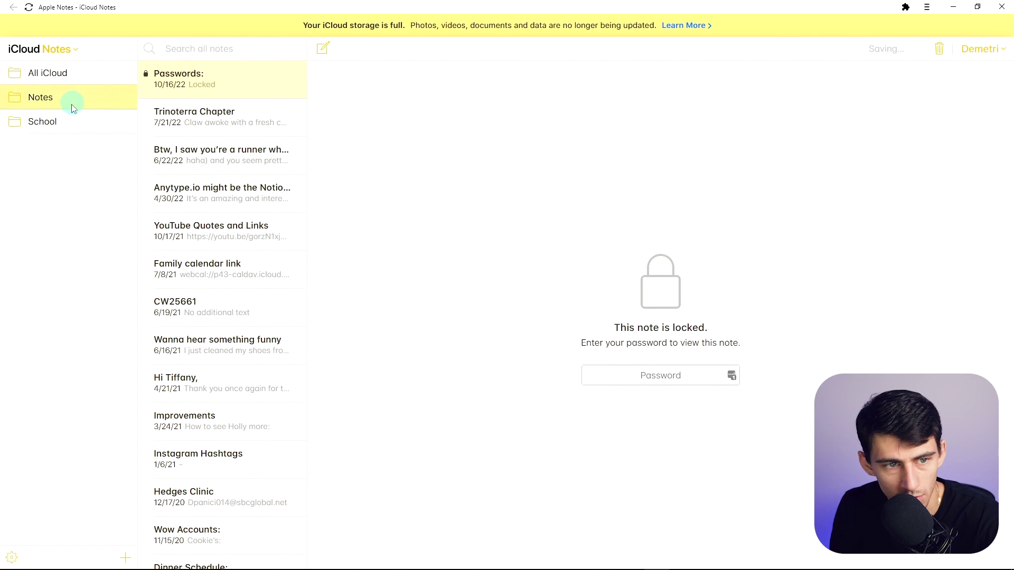
left_click(63, 127)
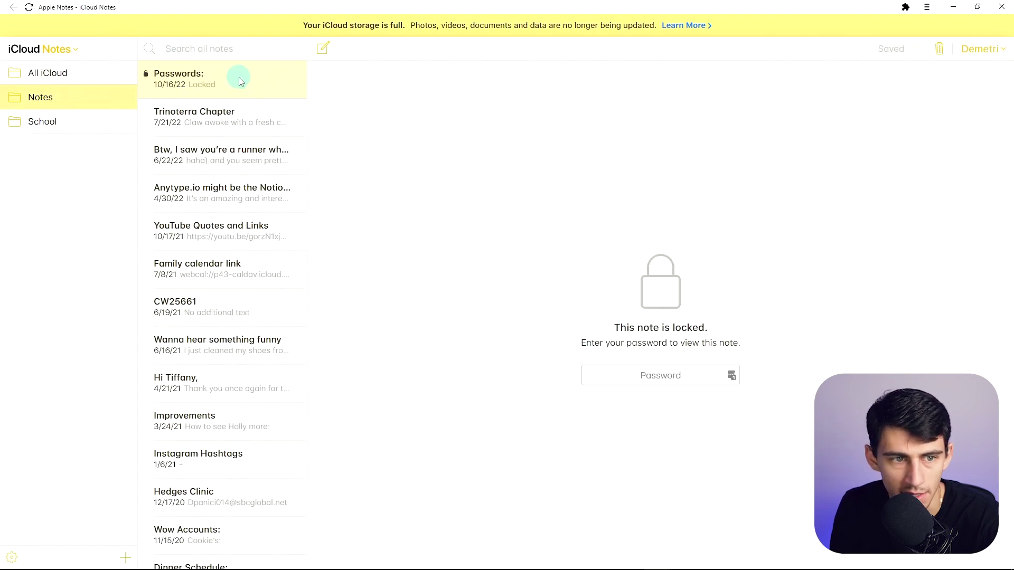
left_click(45, 121)
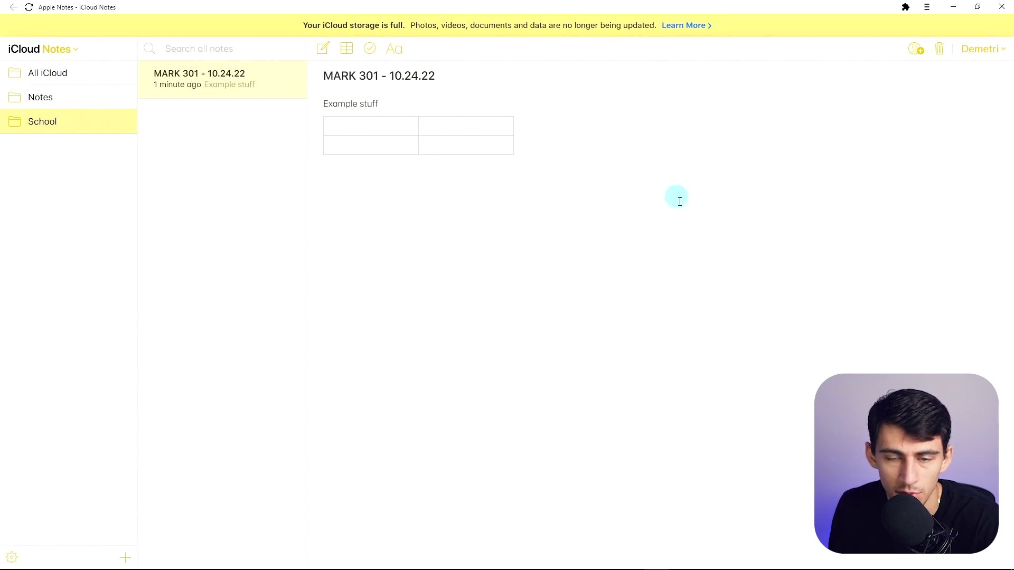
left_click(600, 290)
Switch to OneNote and dictate "Press dictate this is an example recording recording" below "Pages 320-337" on the 9/17 HW #2 page.
mouse_move(557, 564)
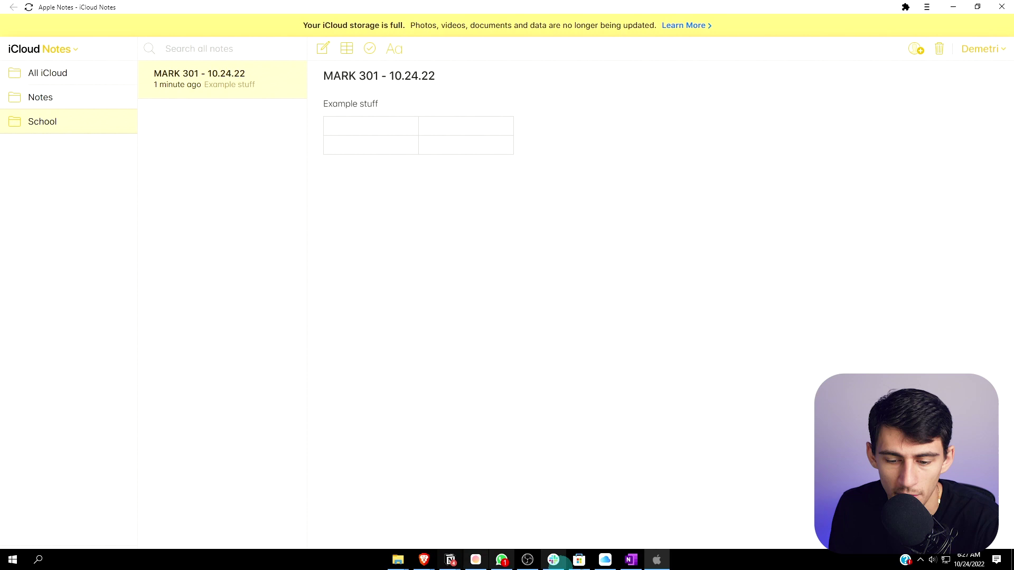
left_click(642, 561)
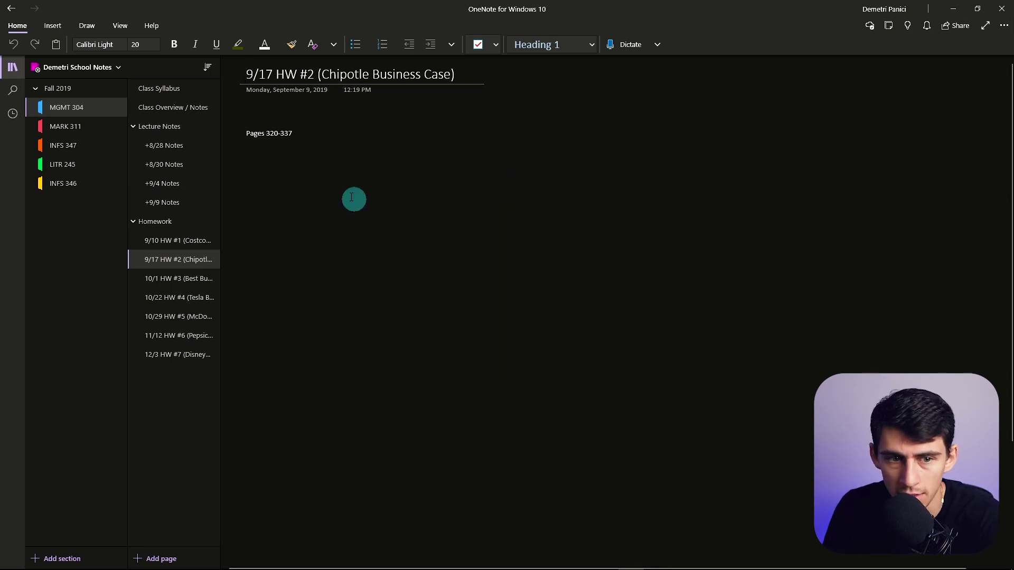
left_click(321, 193)
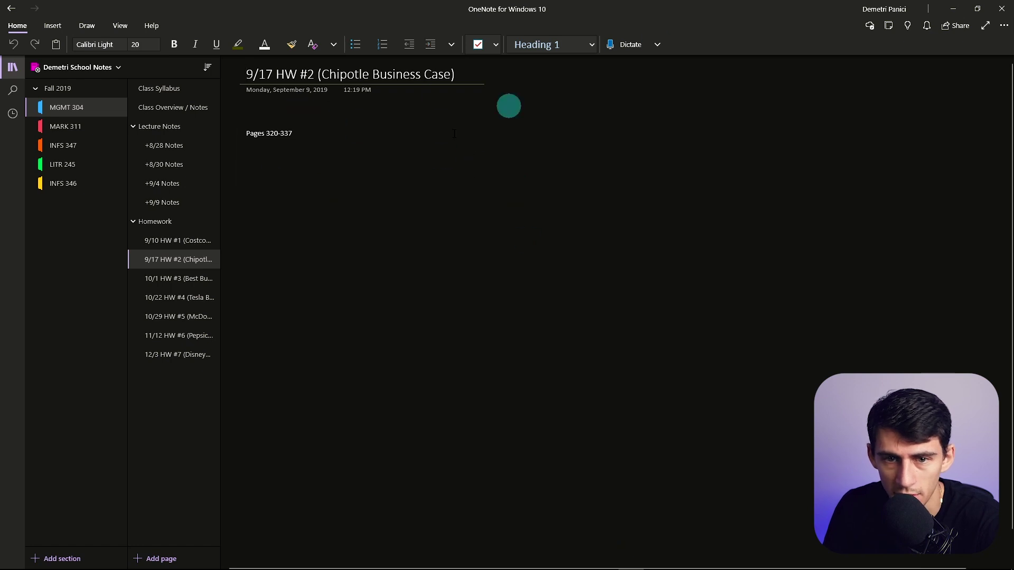
left_click(305, 176)
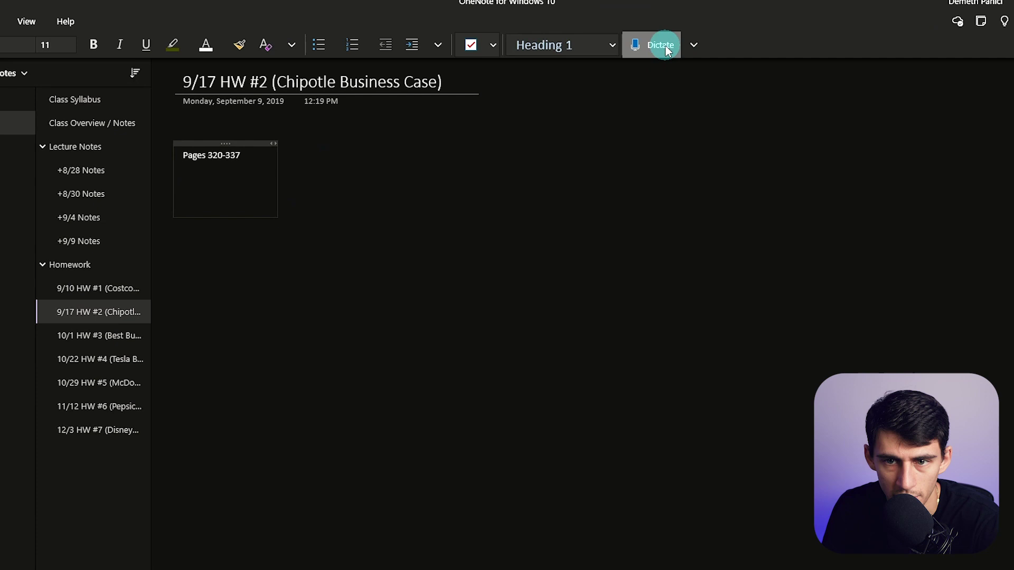
left_click(665, 47)
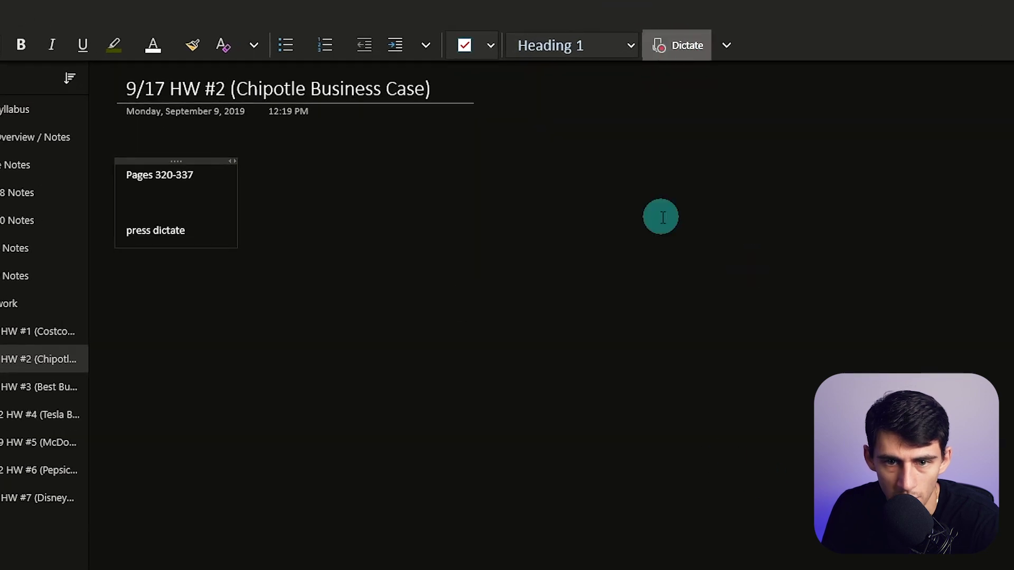
left_click(694, 46)
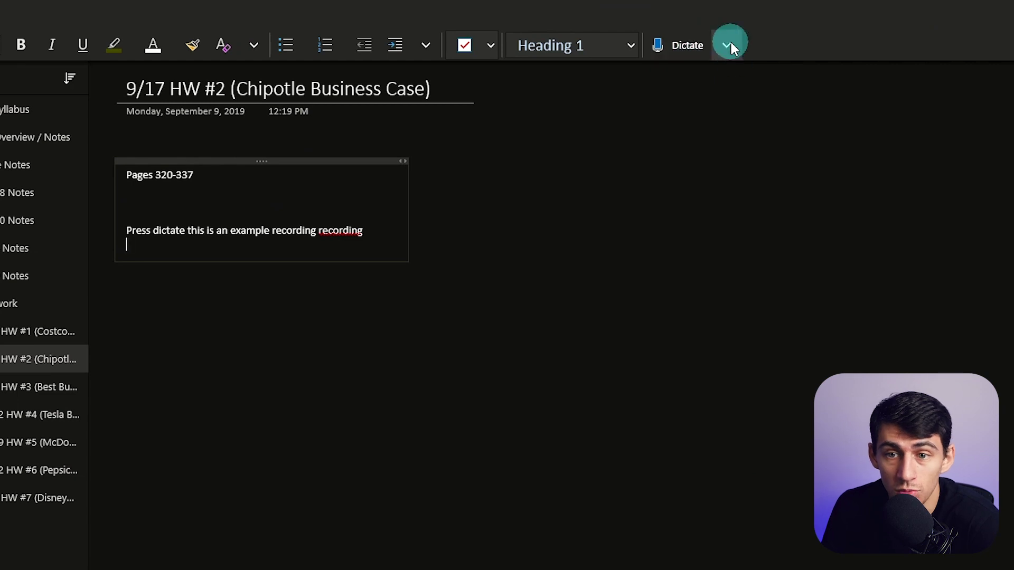
left_click(645, 145)
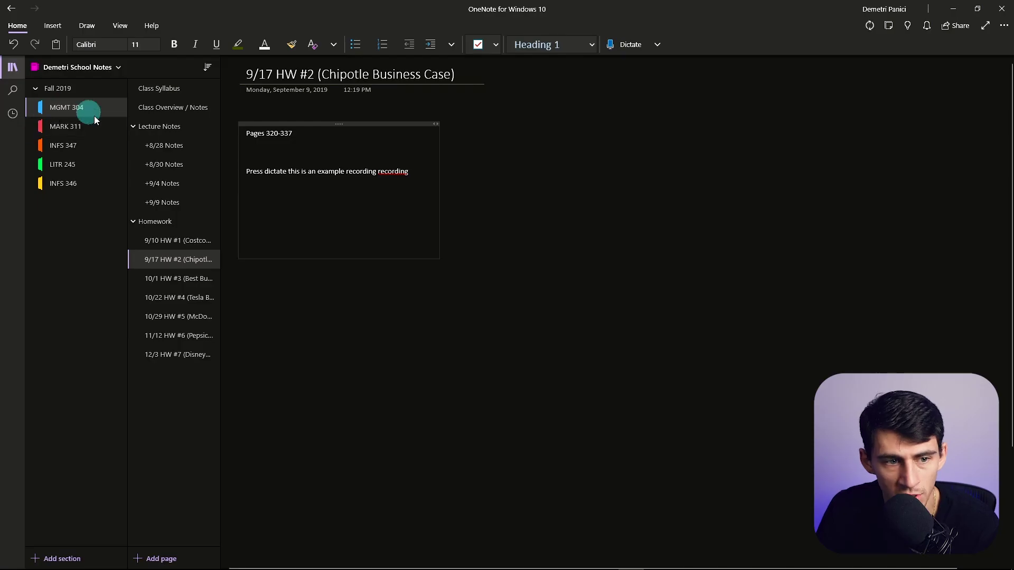
Collapse the Lecture Notes and Homework page groups in the MGMT 304 section.
left_click(136, 128)
left_click(135, 146)
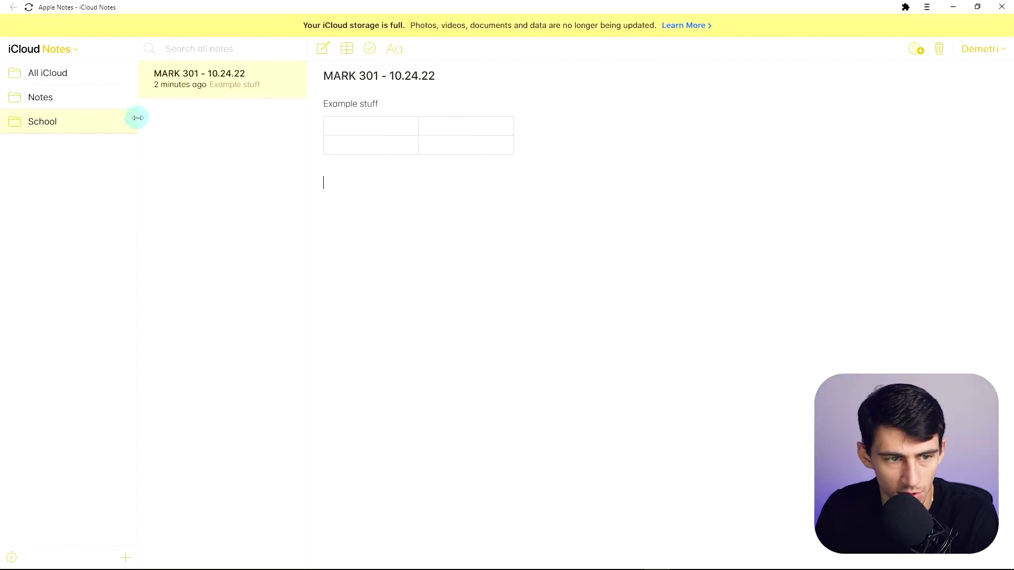
Create a note with the text "Example Note" in the New Folder subfolder of the School folder.
left_click(86, 146)
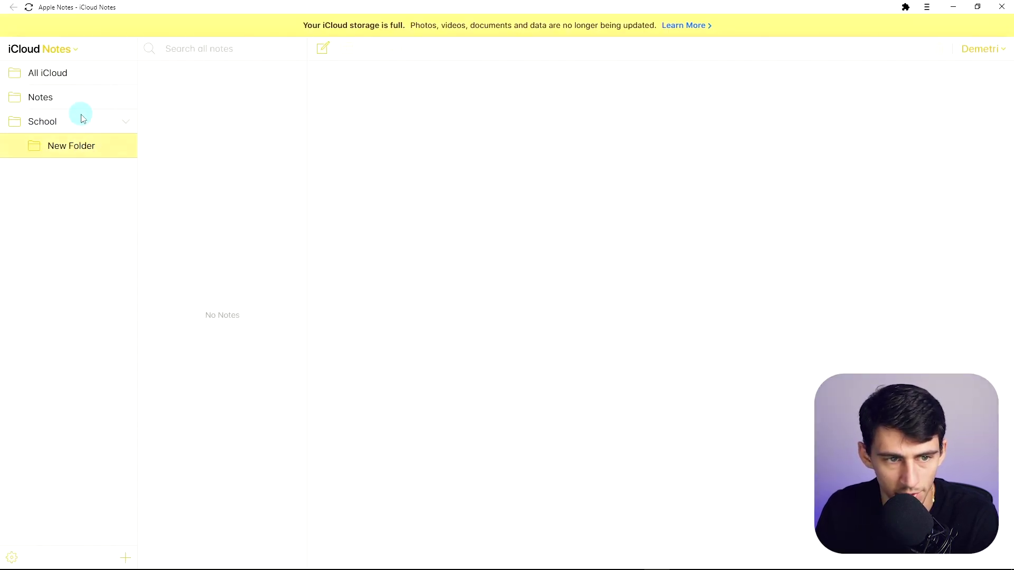
left_click(82, 121)
left_click(87, 142)
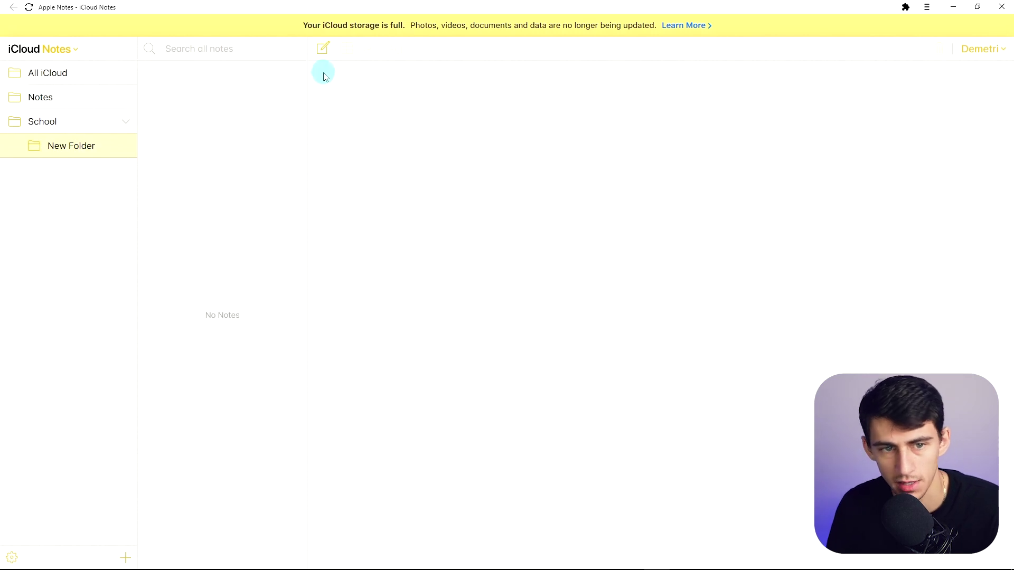
left_click(322, 49)
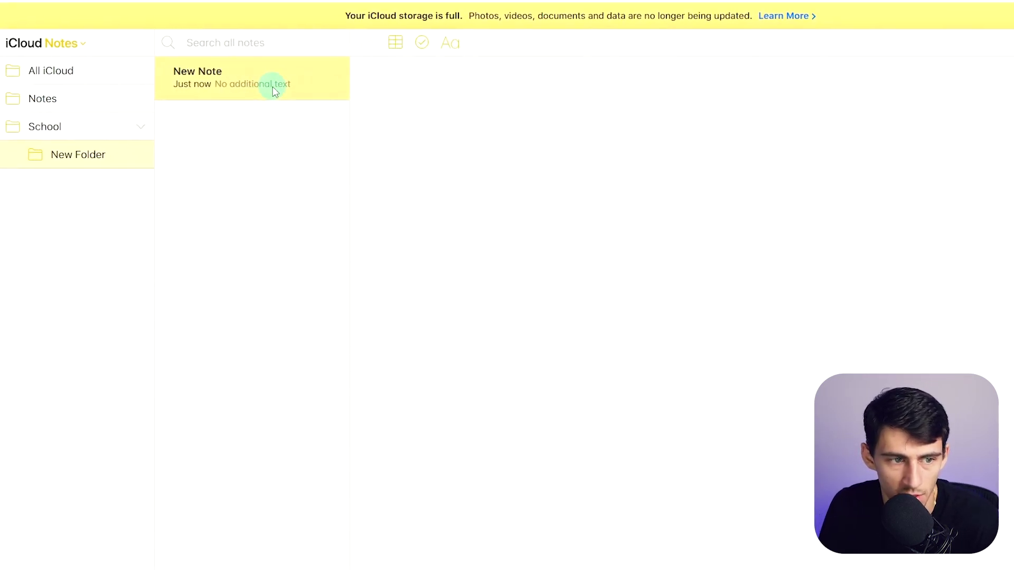
left_click(37, 126)
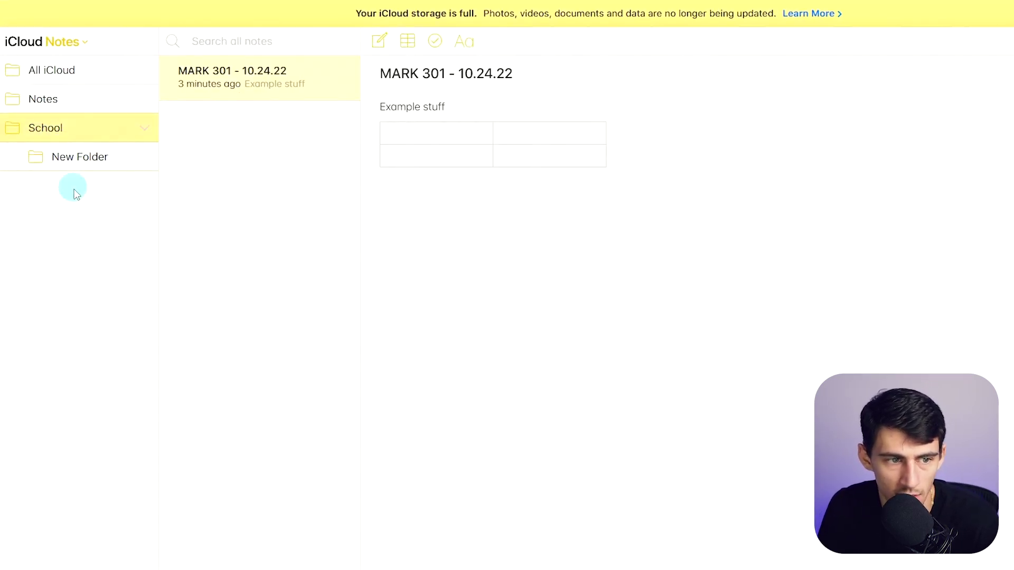
left_click(77, 145)
left_click(380, 39)
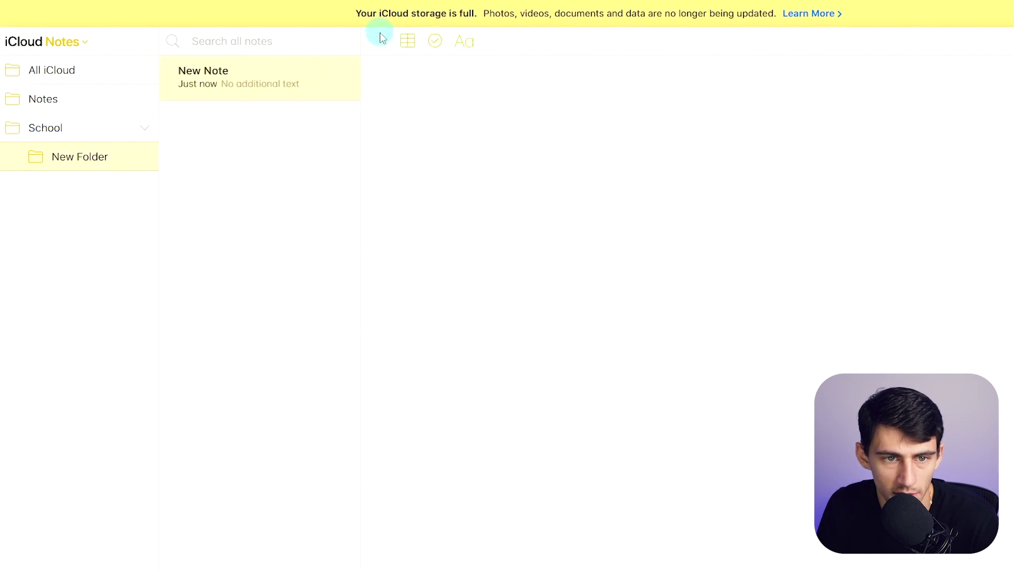
type("Example Note")
Look through the Notes and School folders and return to the New Folder subfolder.
left_click(51, 100)
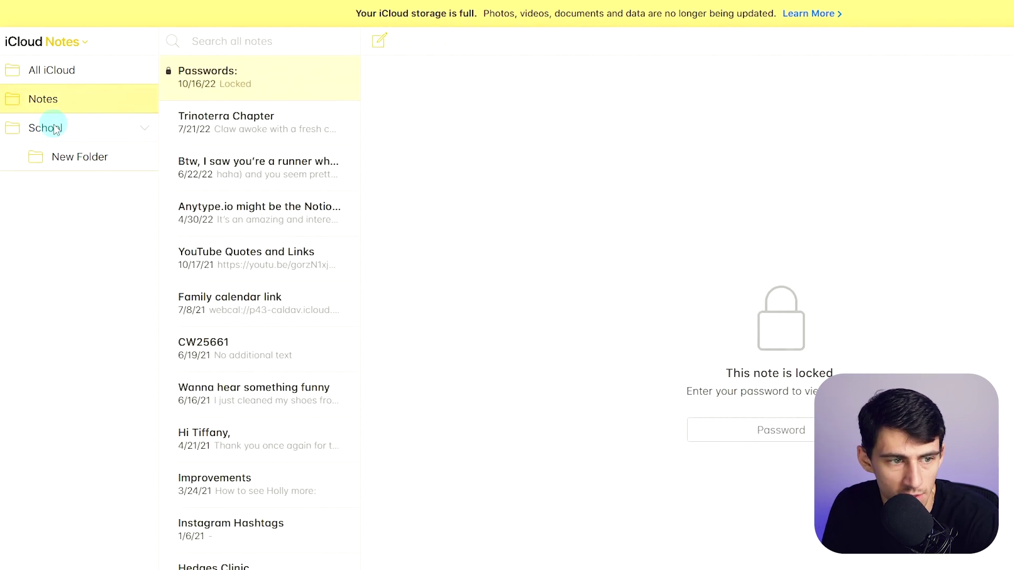
left_click(52, 128)
left_click(96, 152)
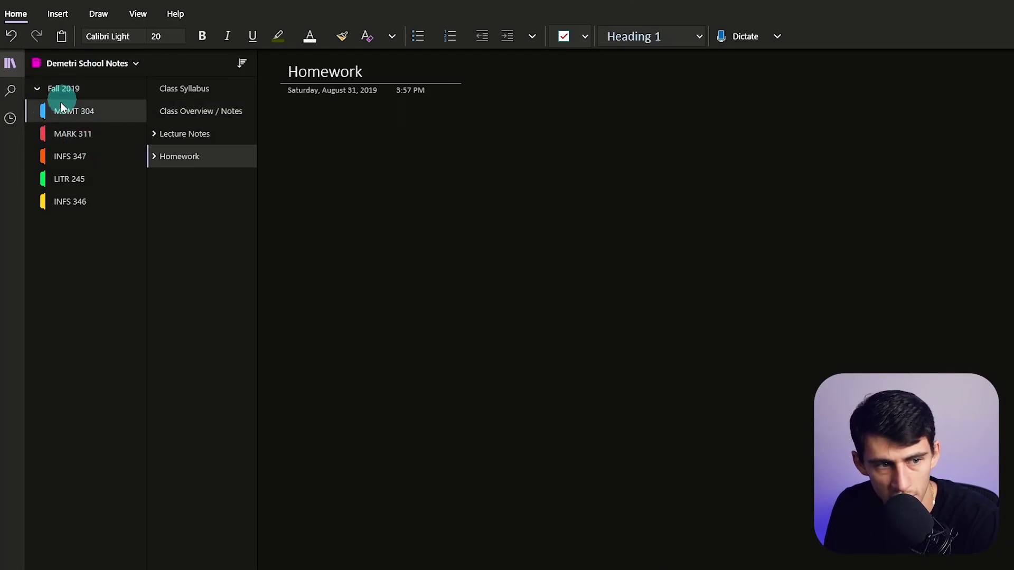
Switch to OneNote and review the Homework page group and the MARK 311 and MGMT 304 sections.
left_click(153, 156)
left_click(152, 156)
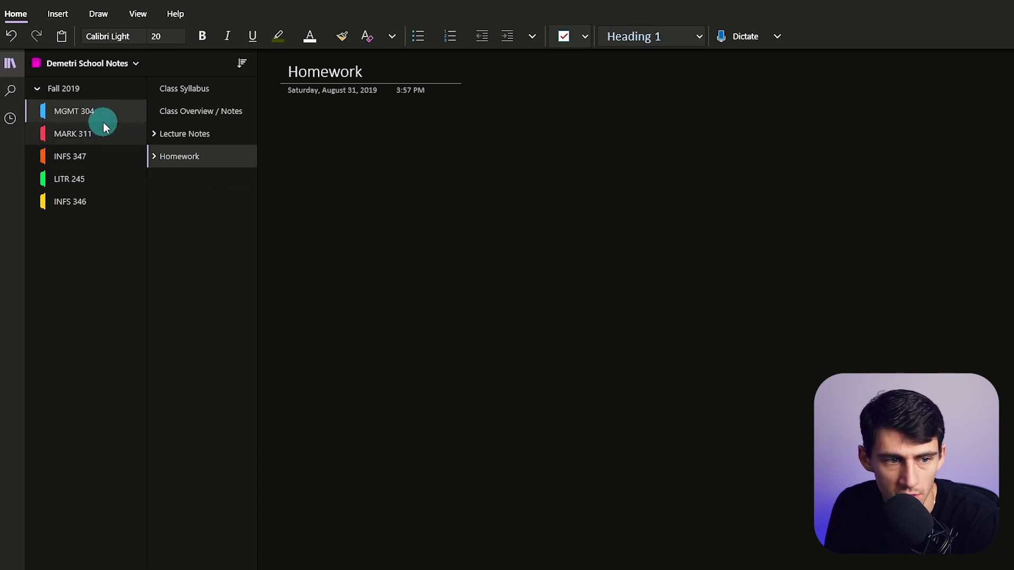
left_click(103, 125)
left_click(99, 112)
Collapse the Fall 2019 section group and check which actions are available for it.
left_click(42, 85)
right_click(43, 90)
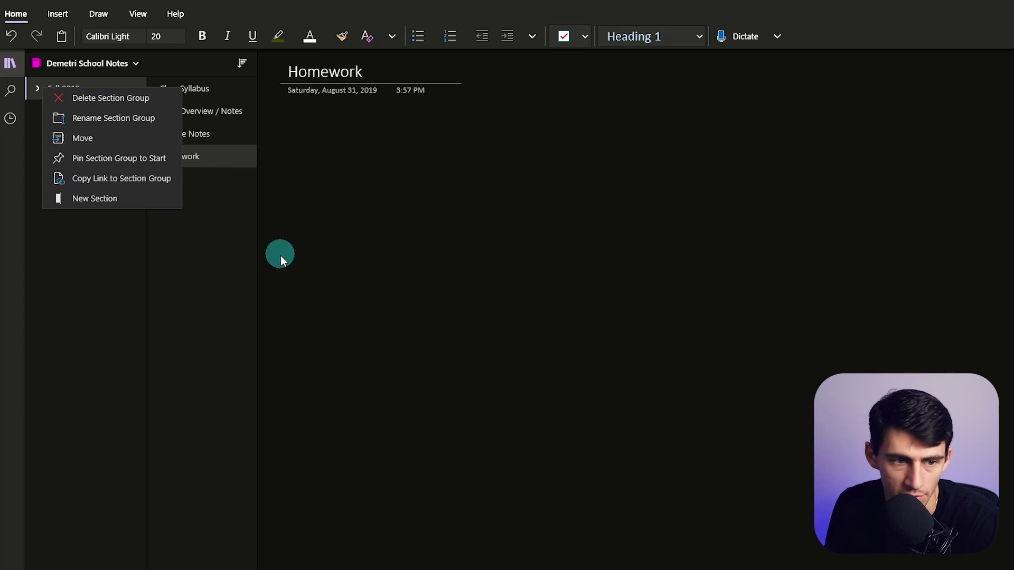
left_click(279, 256)
right_click(63, 97)
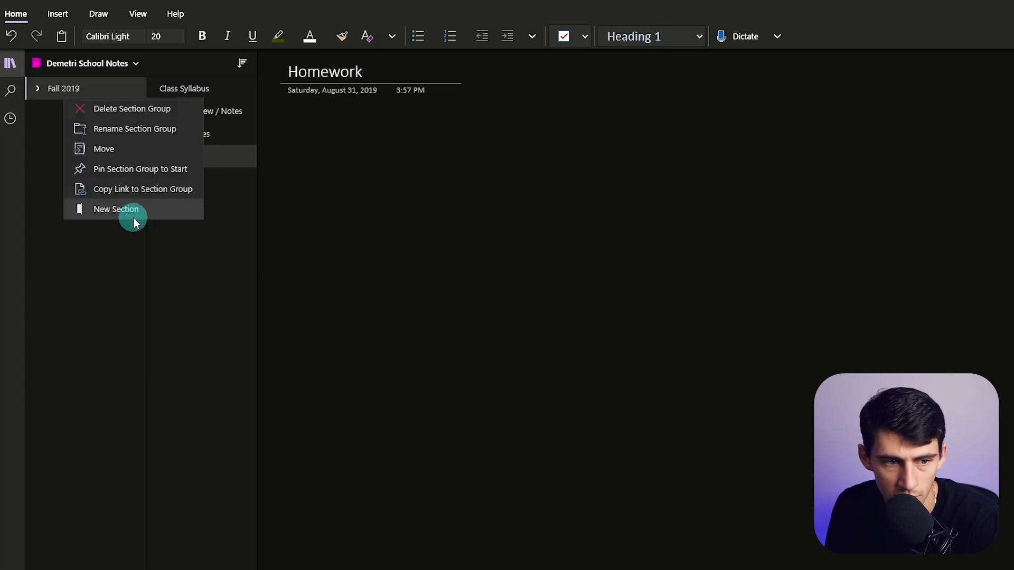
left_click(131, 65)
View the Class Overview / Notes page and switch from the School Notes notebook to the Tasks notebook.
left_click(193, 112)
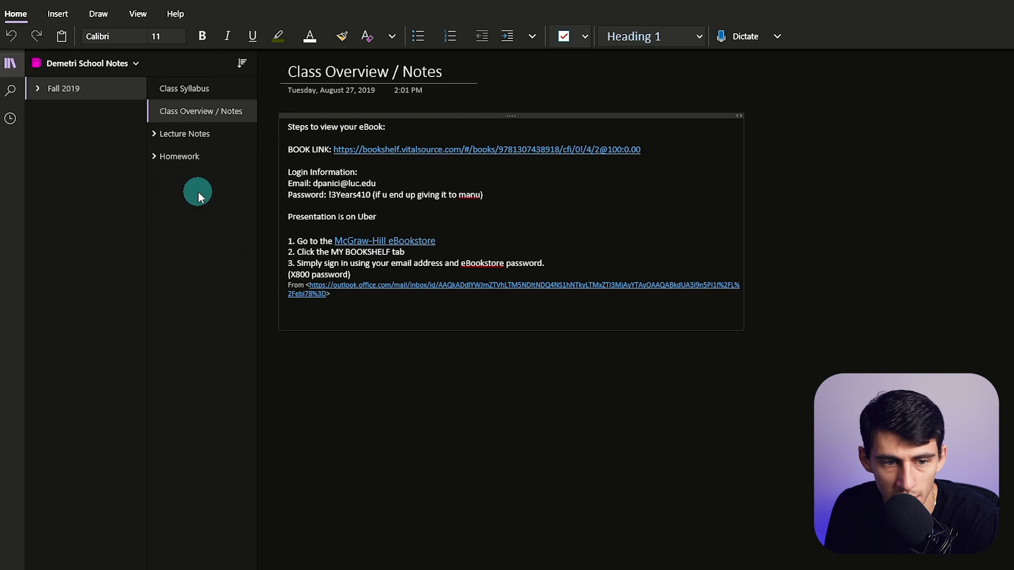
left_click(106, 63)
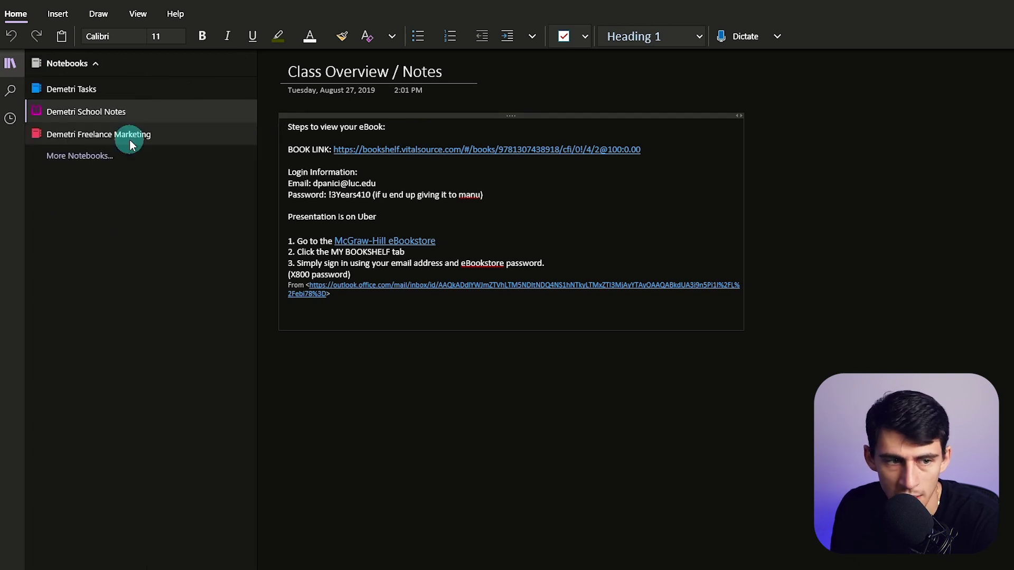
left_click(91, 91)
left_click(84, 64)
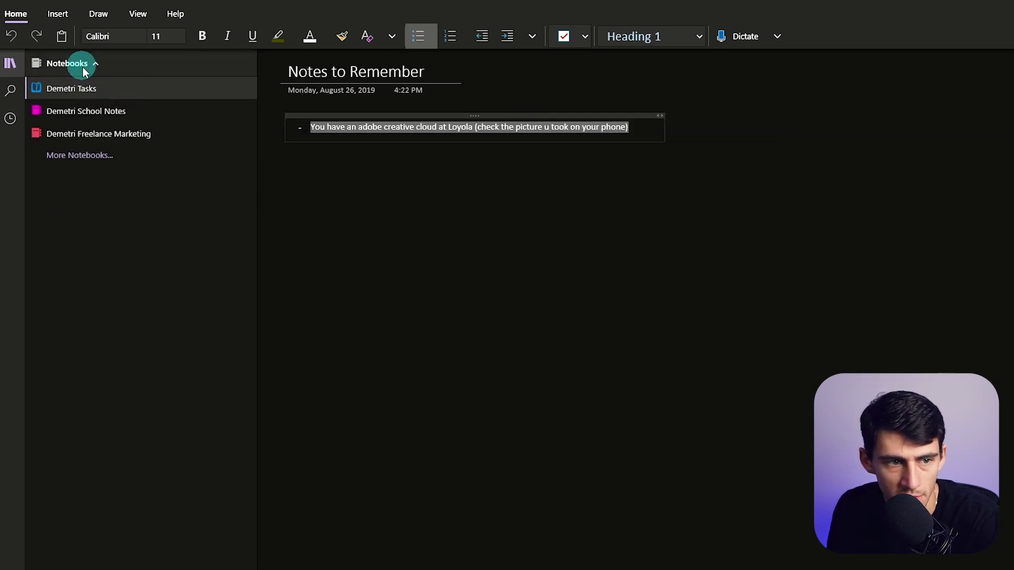
left_click(94, 91)
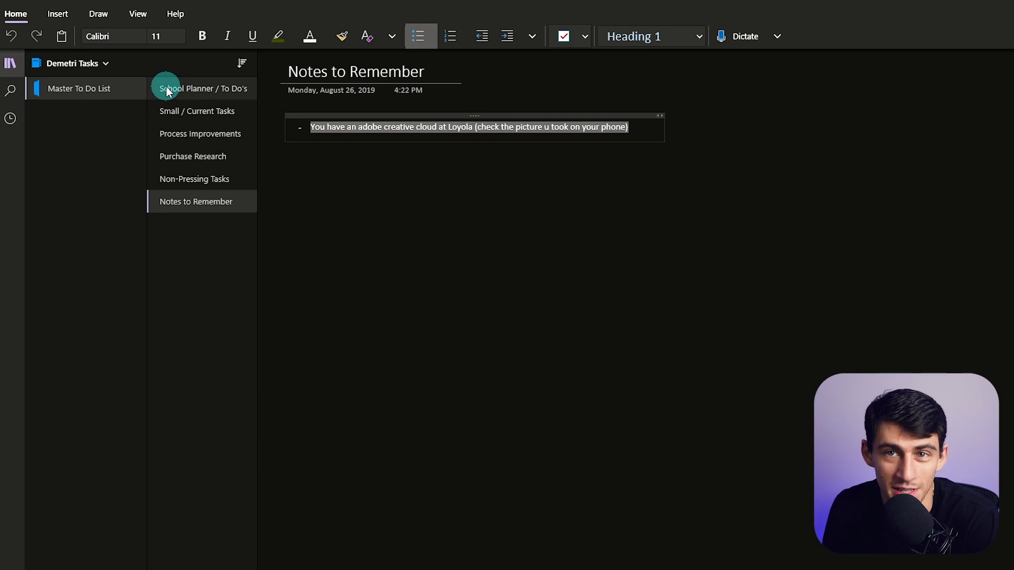
Browse the Master To Do List pages from School Planner / To Do's through Non-Pressing Tasks.
left_click(167, 90)
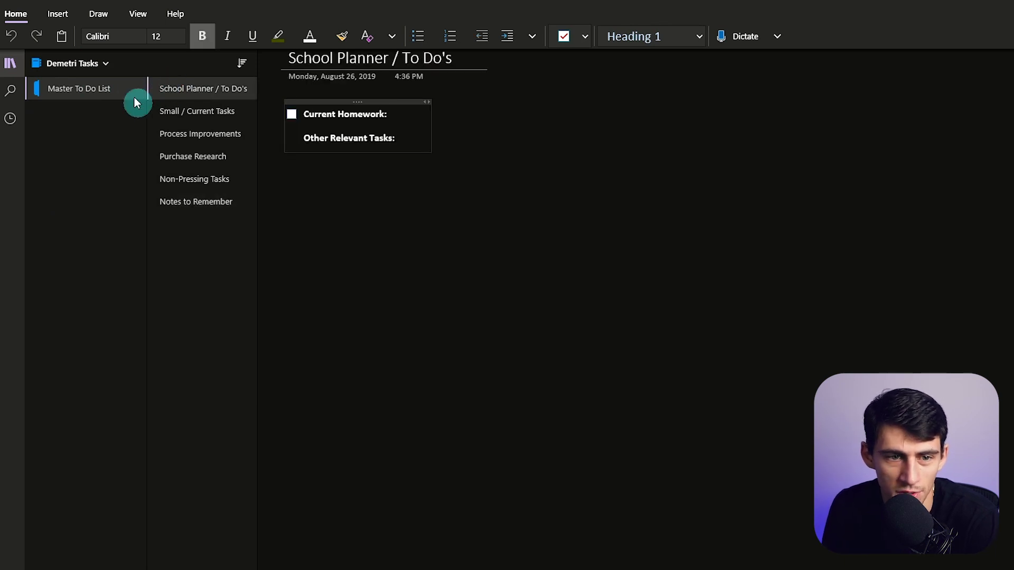
left_click(161, 105)
left_click(190, 135)
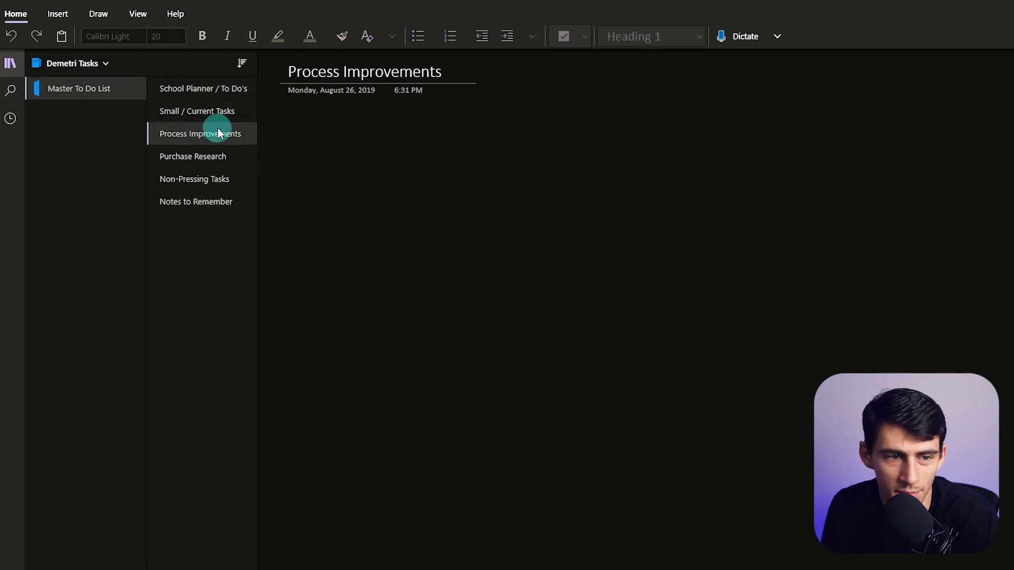
left_click(210, 155)
left_click(186, 180)
Add two To Do items, "Dfasfsaf" and "dsfasfsadffa", to the Purchase Research page.
left_click(584, 36)
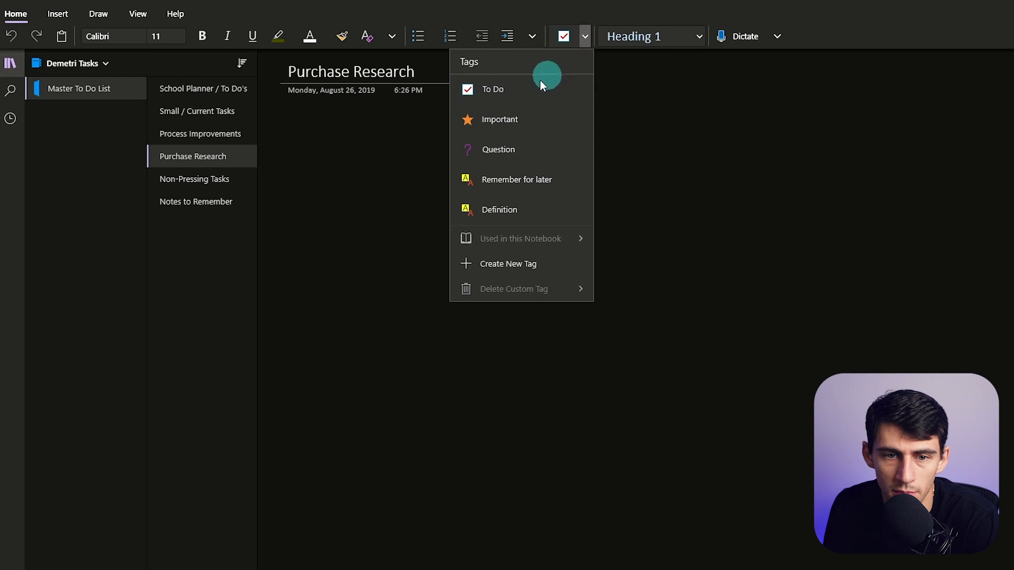
left_click(484, 88)
type("Dfasfsaf")
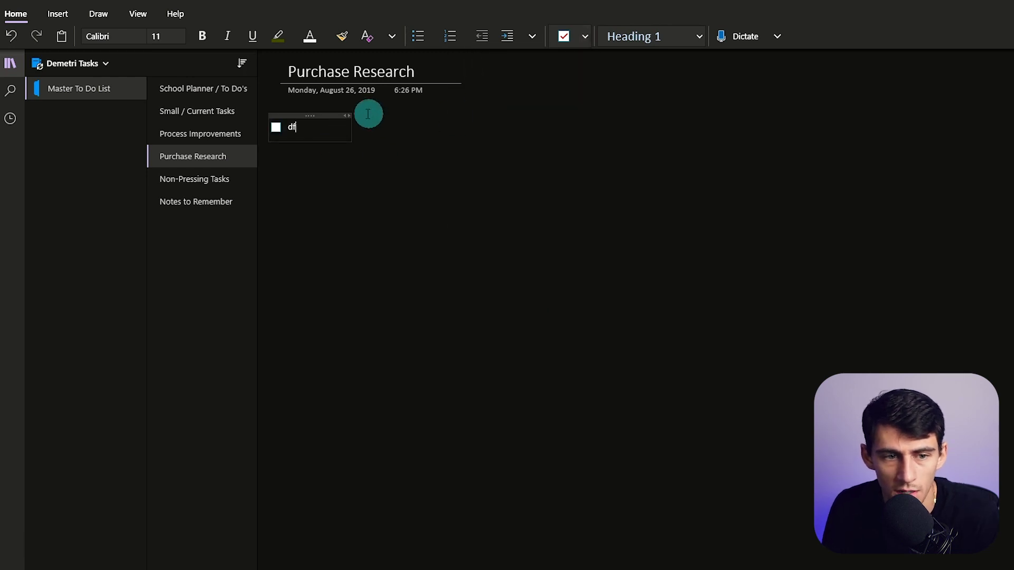
key("Return")
type("dsfasfsadffa")
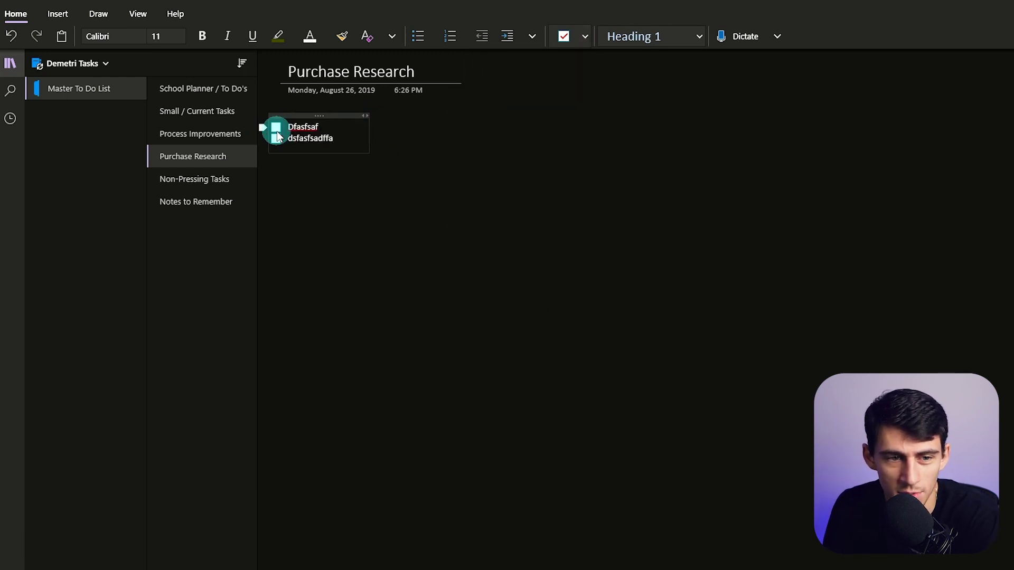
Check off the "Dfasfsaf" item and add a third line to the list with the Important and Question tags.
left_click(276, 128)
key("Return")
left_click(585, 40)
left_click(507, 119)
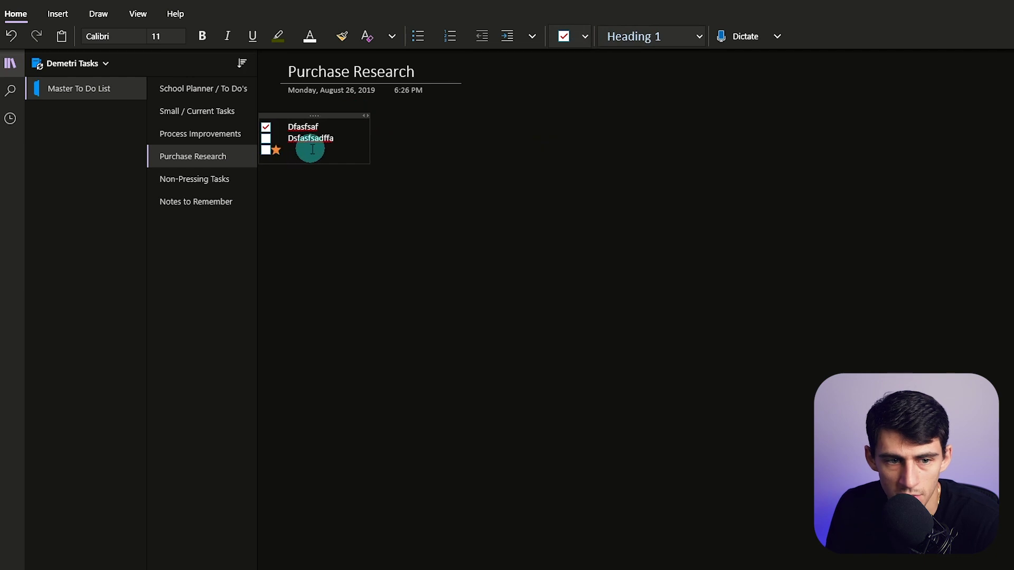
left_click(585, 35)
left_click(526, 153)
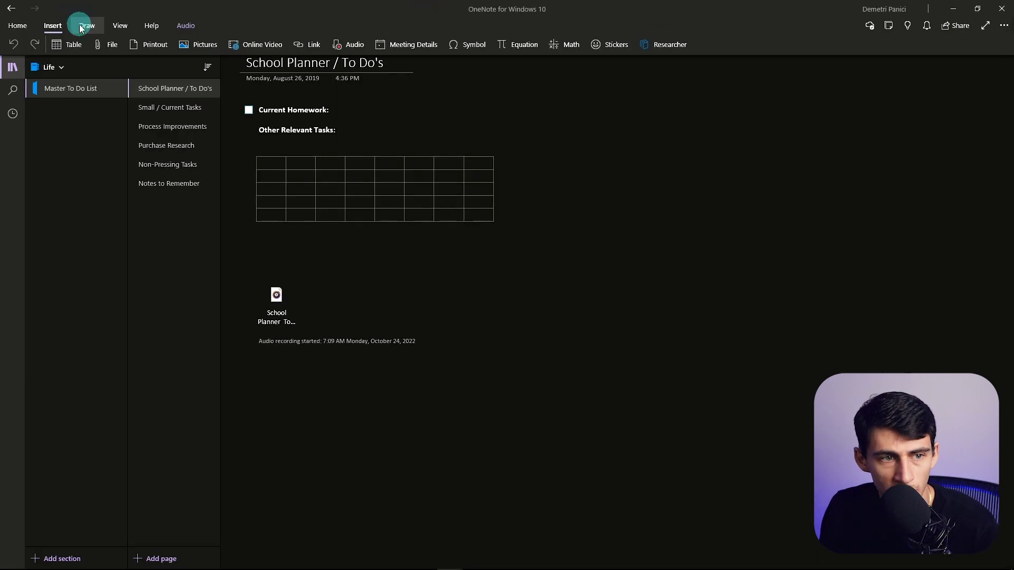
Handwrite sample text with the white pen below the audio recording on the School Planner / To Do's page.
left_click(83, 25)
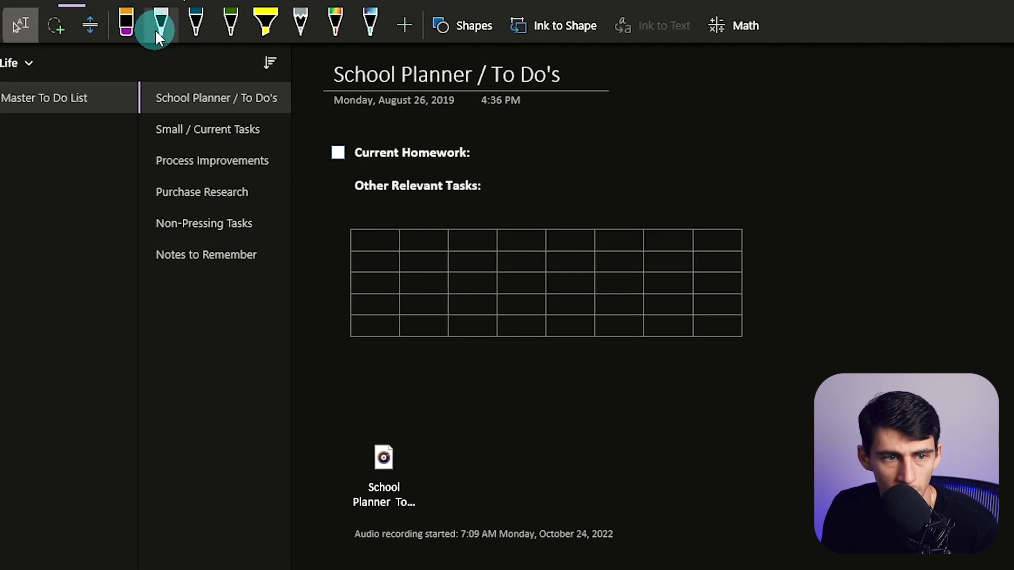
left_click(157, 32)
mouse_move(311, 387)
left_mouse_down()
mouse_move(261, 444)
mouse_move(322, 341)
left_mouse_up()
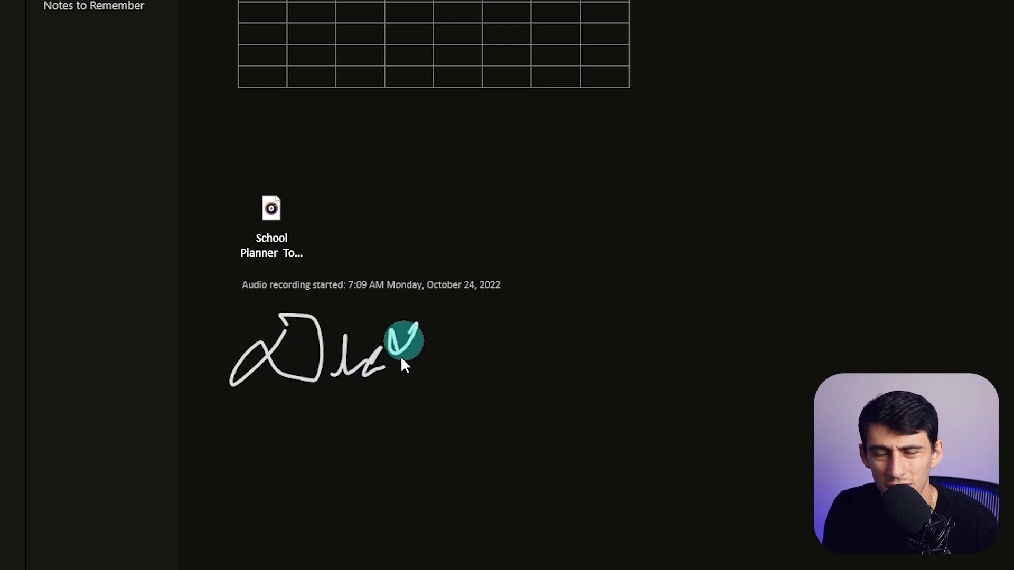
left_click_drag(401, 358, 439, 385)
left_click_drag(544, 313, 626, 331)
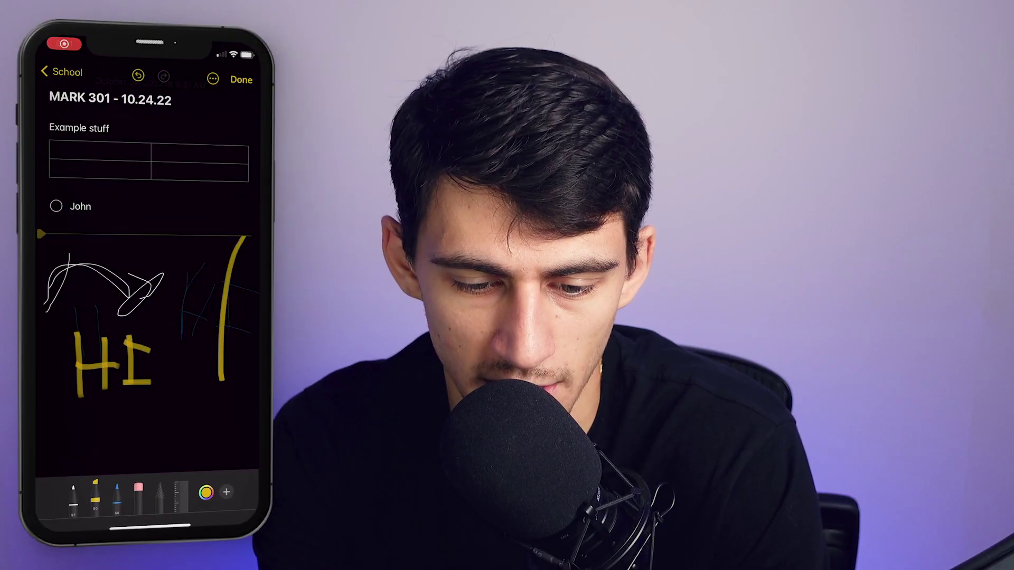
Switch to Notes on the iPhone, scribble over the MARK 301 sketch with the yellow marker and finish drawing.
mouse_move(228, 283)
left_mouse_down()
mouse_move(173, 362)
mouse_move(72, 348)
mouse_move(231, 245)
left_mouse_up()
left_click(241, 79)
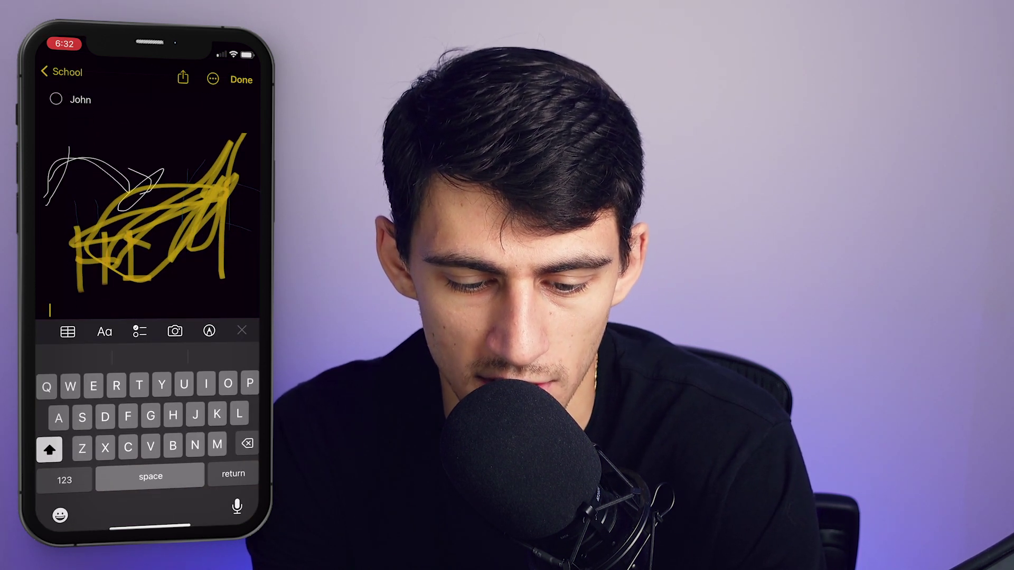
Reopen the drawing tools in the MARK 301 note and set the marker colour to purple.
left_click(209, 331)
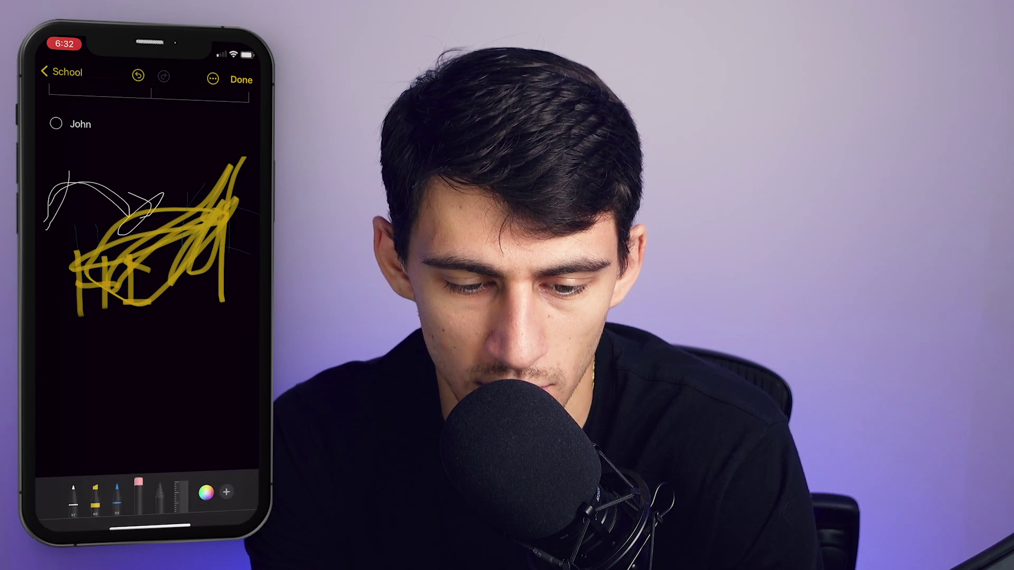
left_click(206, 493)
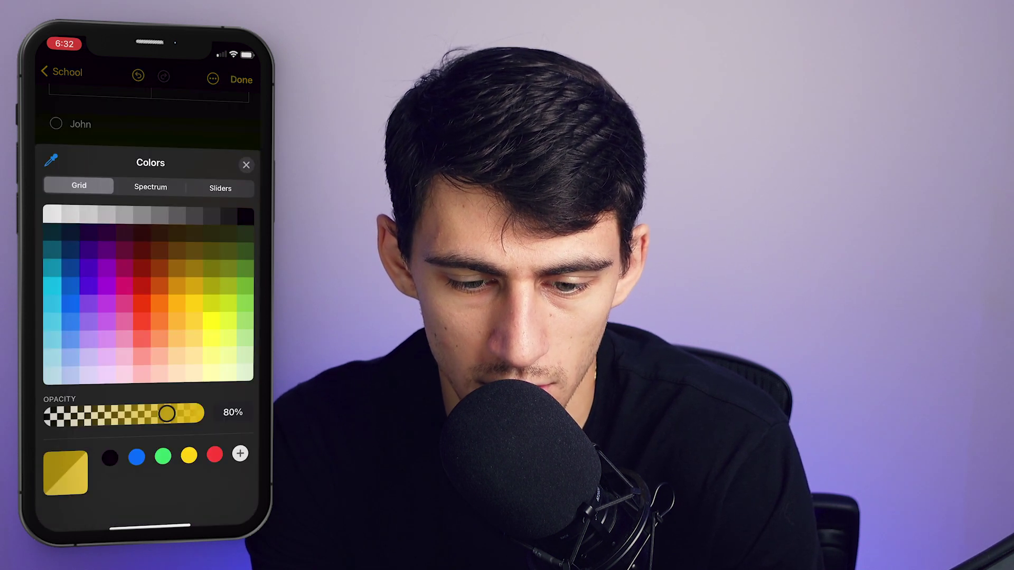
left_click(89, 303)
left_click(247, 163)
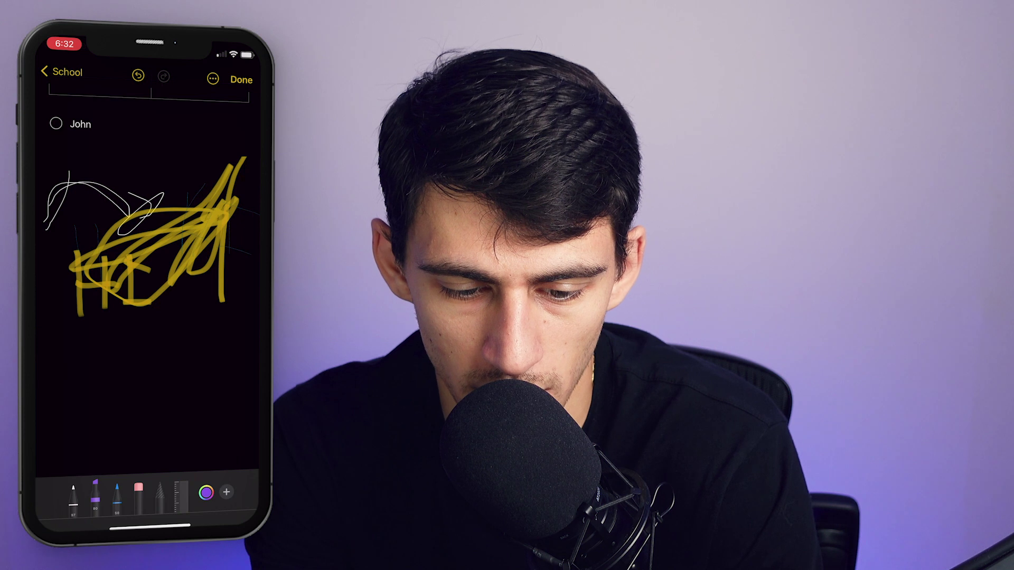